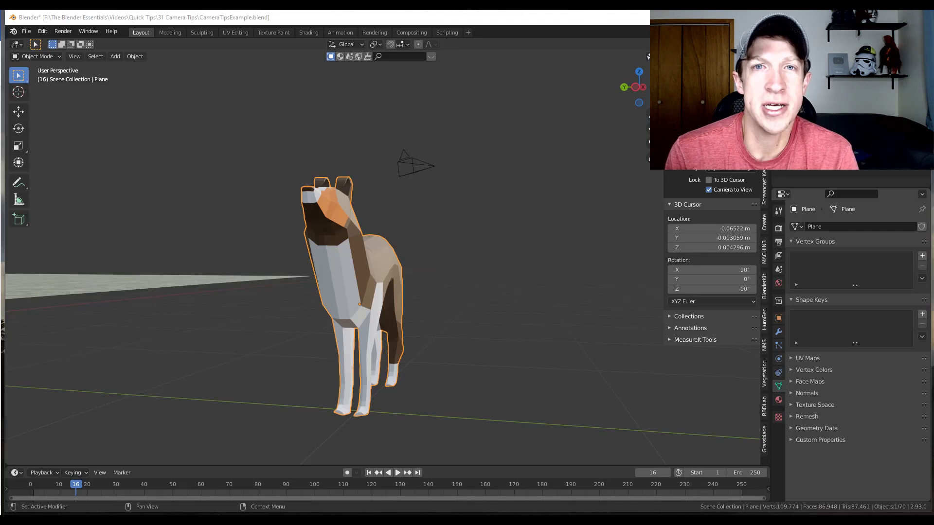
Render the current frame as an image with the dog framed close-up in the viewport, and close the render result.
left_click(458, 336)
mouse_move(461, 337)
middle_mouse_down()
mouse_move(474, 329)
mouse_move(468, 346)
mouse_move(456, 345)
mouse_move(465, 342)
middle_mouse_up()
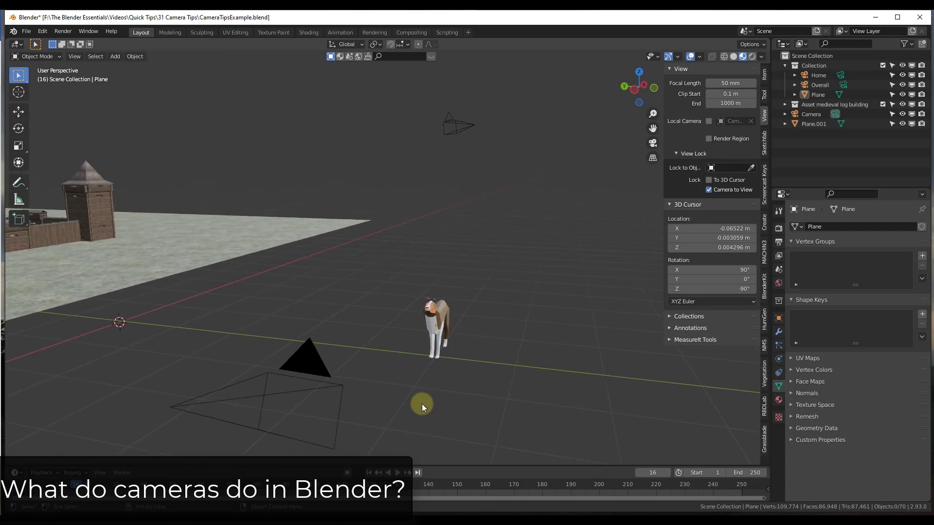
middle_click_drag(428, 395, 463, 314)
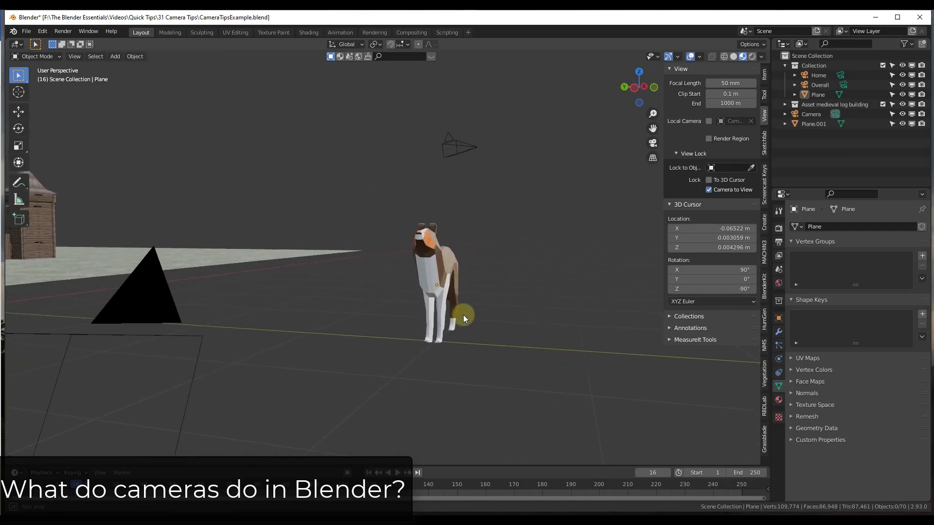
scroll(459, 295, "up", 3)
middle_click_drag(285, 232, 427, 339)
scroll(424, 285, "up", 2)
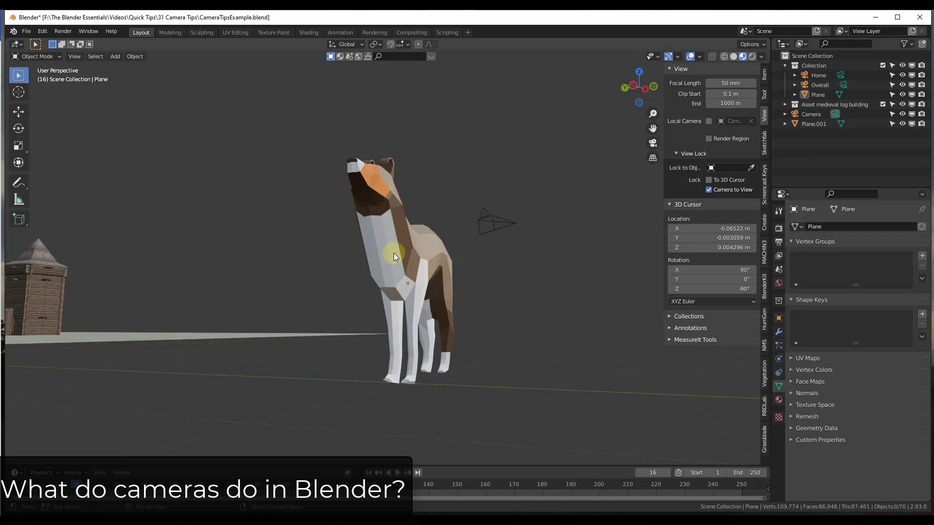
scroll(407, 271, "up", 1)
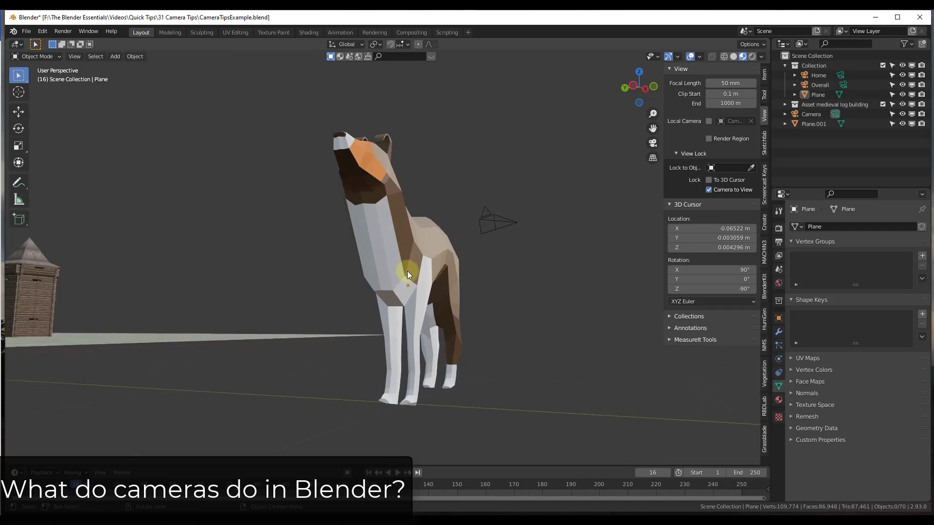
left_click(63, 31)
left_click(75, 40)
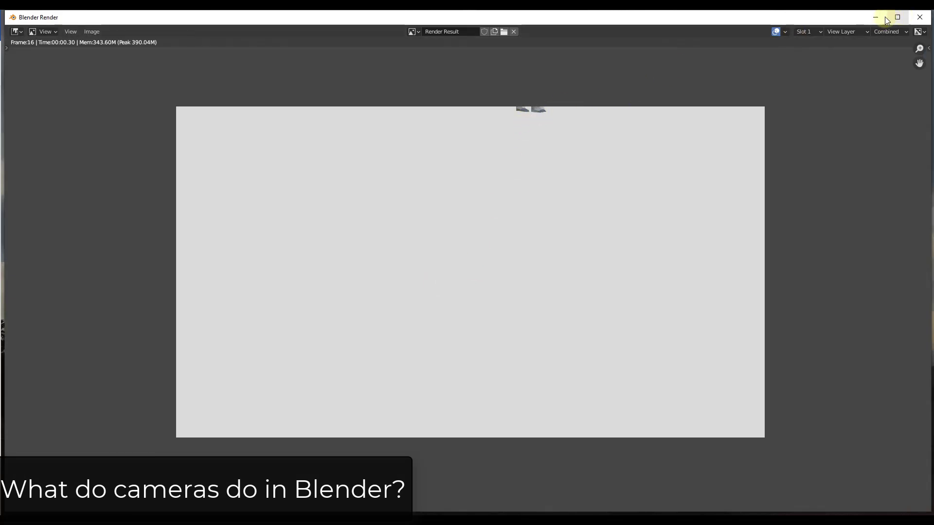
left_click(920, 19)
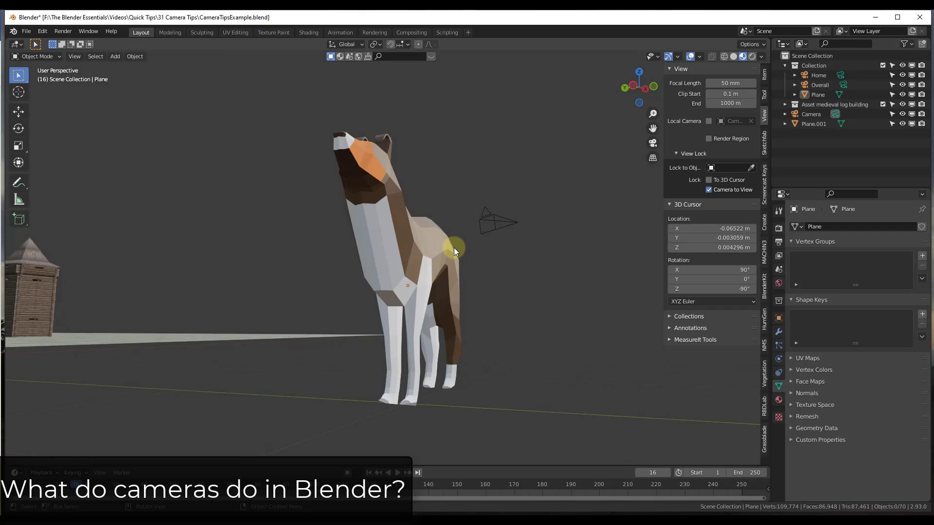
Examine where the active camera sits relative to the dog, and select that camera.
scroll(457, 290, "down", 6)
middle_click_drag(452, 288, 452, 296)
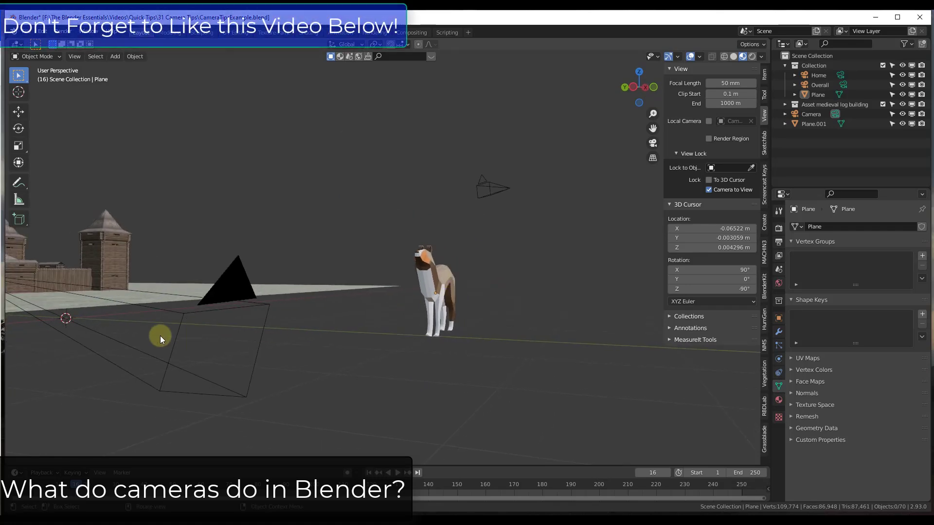
scroll(236, 325, "down", 2)
scroll(211, 329, "up", 3)
scroll(495, 305, "up", 4)
middle_click_drag(474, 305, 459, 305)
scroll(459, 304, "down", 3)
left_click(198, 332)
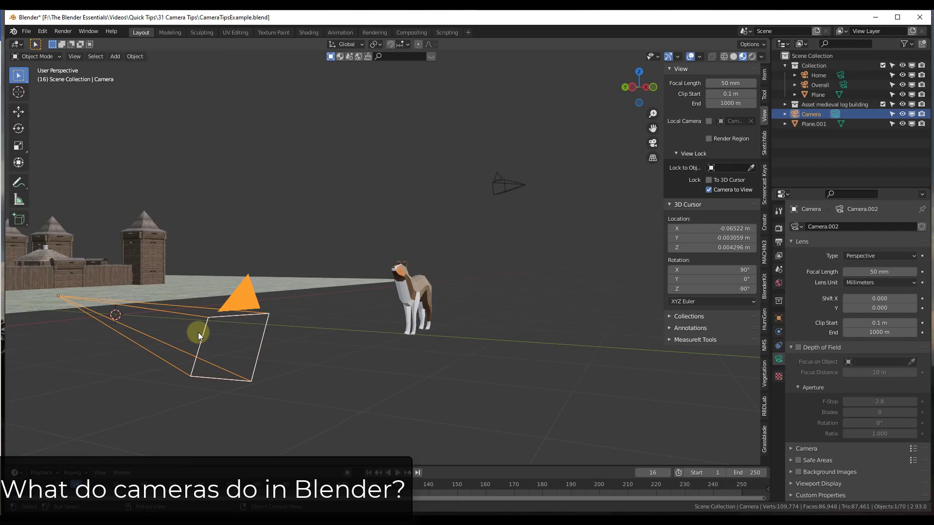
Align the active camera to a close viewport view of the dog and pull it back until the whole dog fits in frame.
scroll(430, 311, "up", 5)
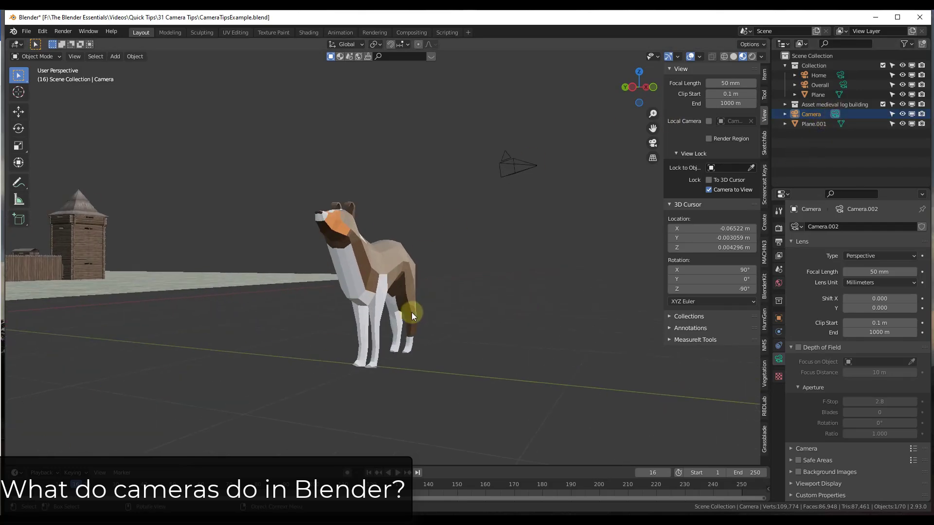
mouse_move(369, 329)
middle_mouse_down()
mouse_move(390, 321)
mouse_move(370, 317)
middle_mouse_up()
left_click(348, 292)
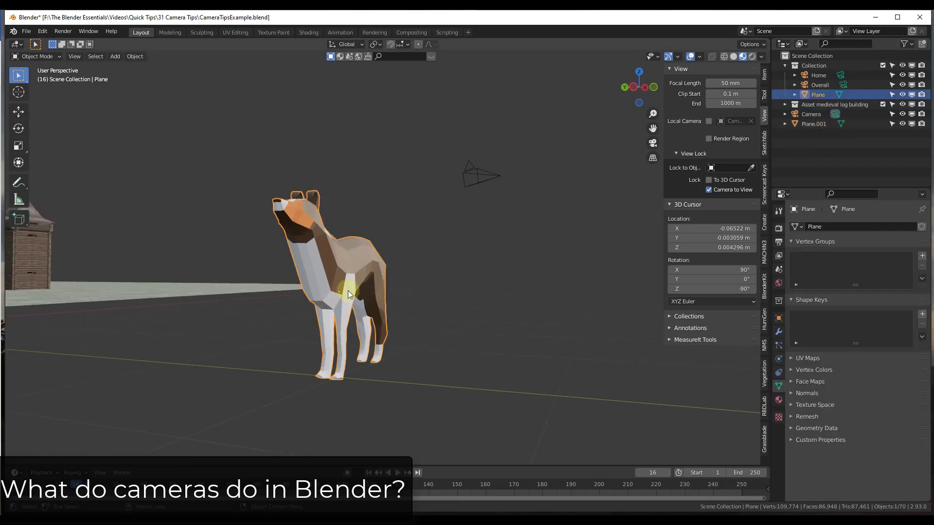
scroll(349, 285, "up", 3)
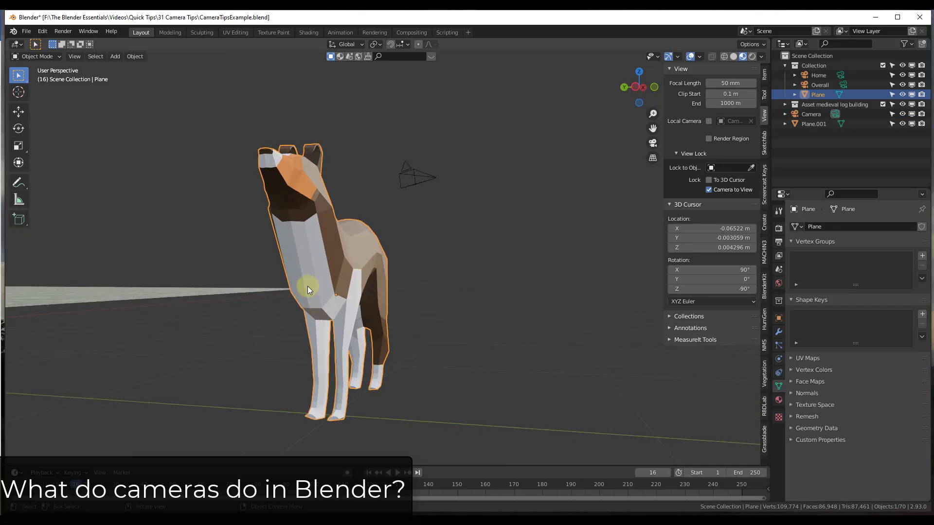
key("ctrl+alt+KP_0")
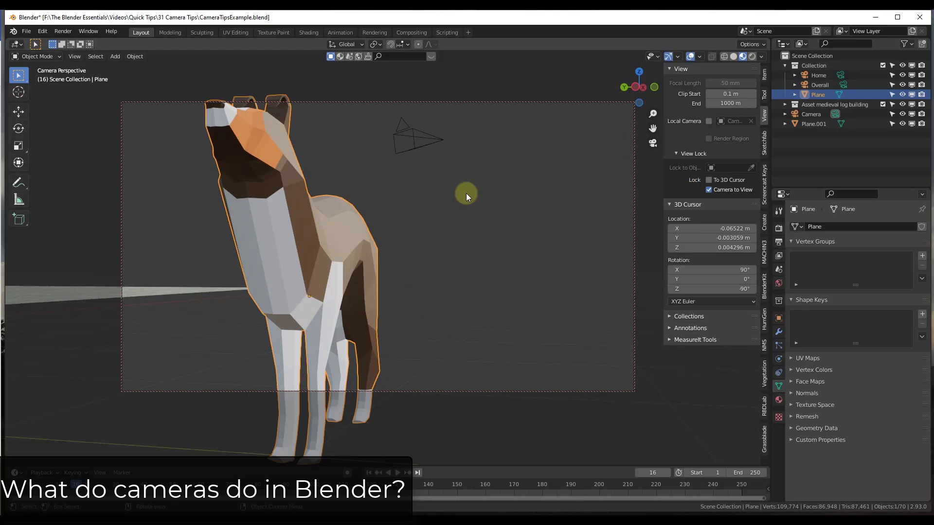
scroll(400, 214, "down", 4)
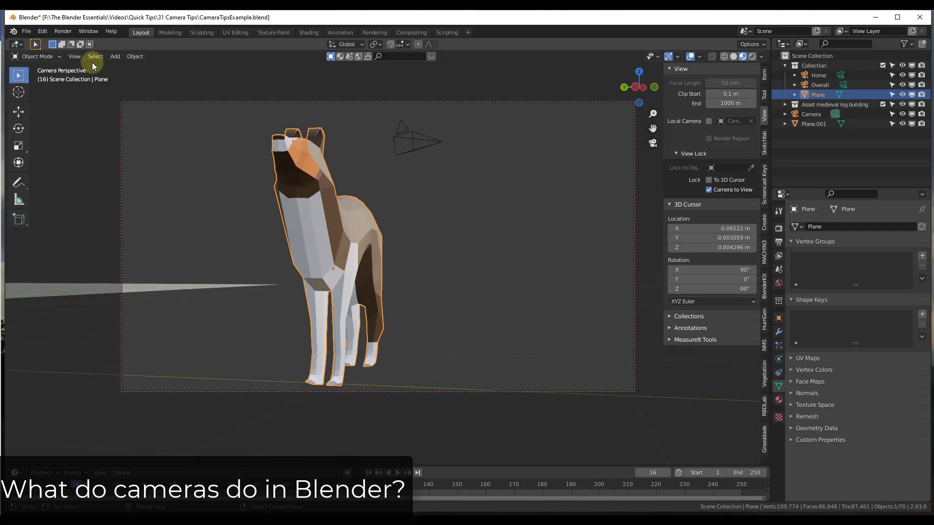
Render the dog through the realigned camera and close the render result.
left_click(63, 31)
left_click(73, 44)
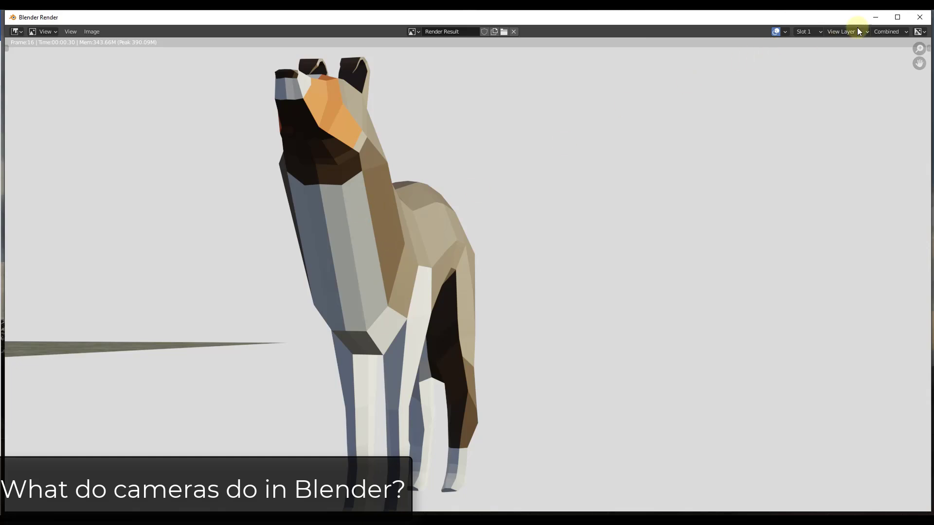
left_click(919, 17)
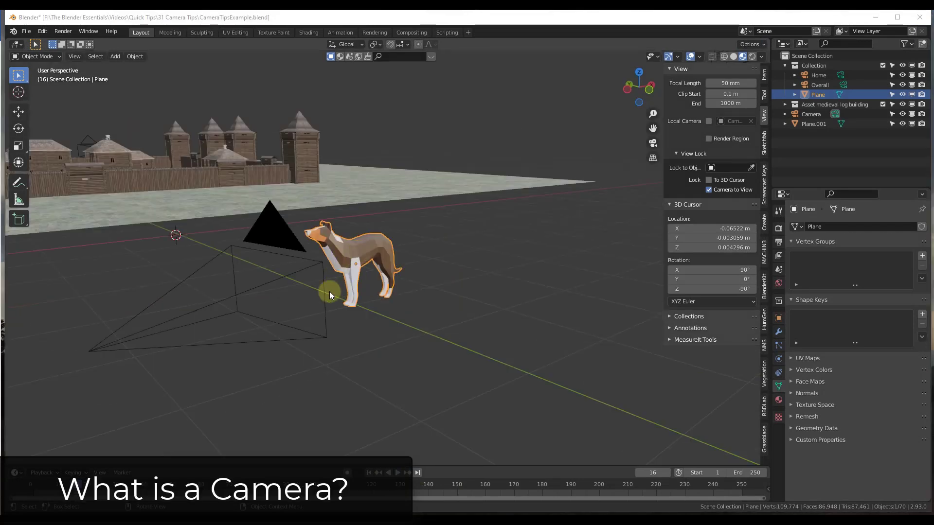
Select the camera in front of the dog and examine its frame and viewing direction from several angles.
middle_click_drag(320, 293, 565, 302)
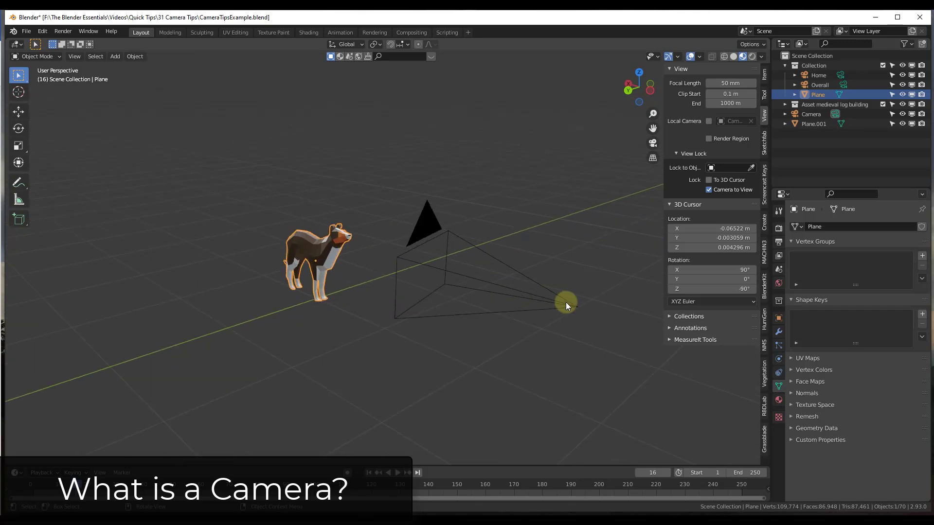
left_click(486, 283)
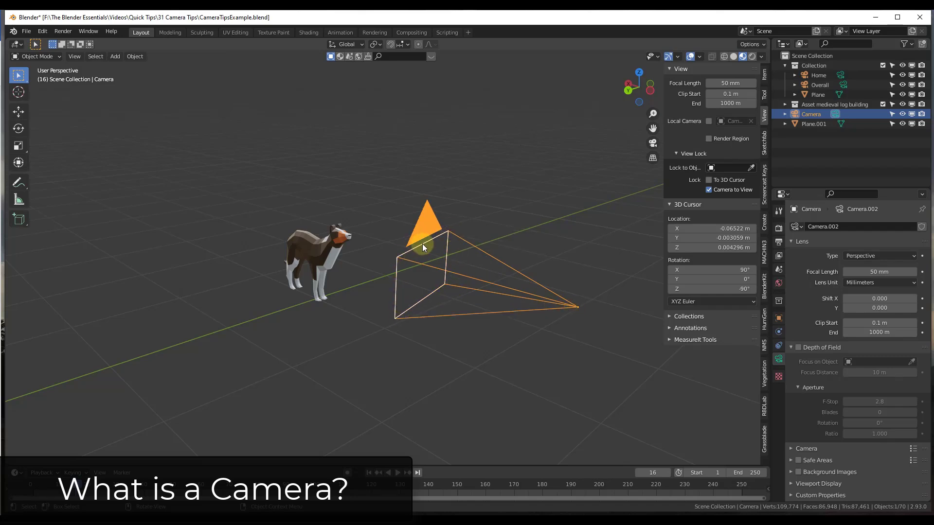
middle_click_drag(504, 304, 571, 277)
scroll(568, 301, "up", 2)
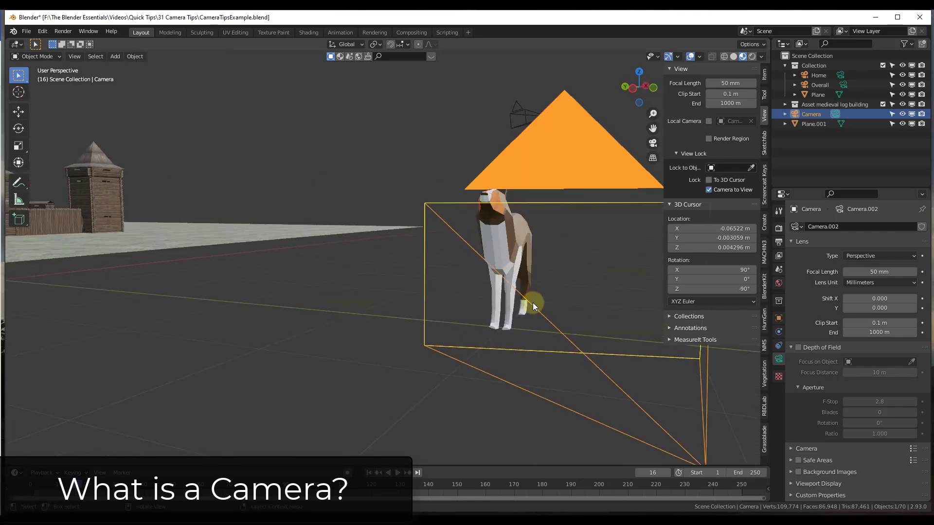
scroll(434, 273, "down", 4)
scroll(433, 273, "up", 5)
scroll(566, 298, "up", 3)
scroll(281, 264, "down", 3)
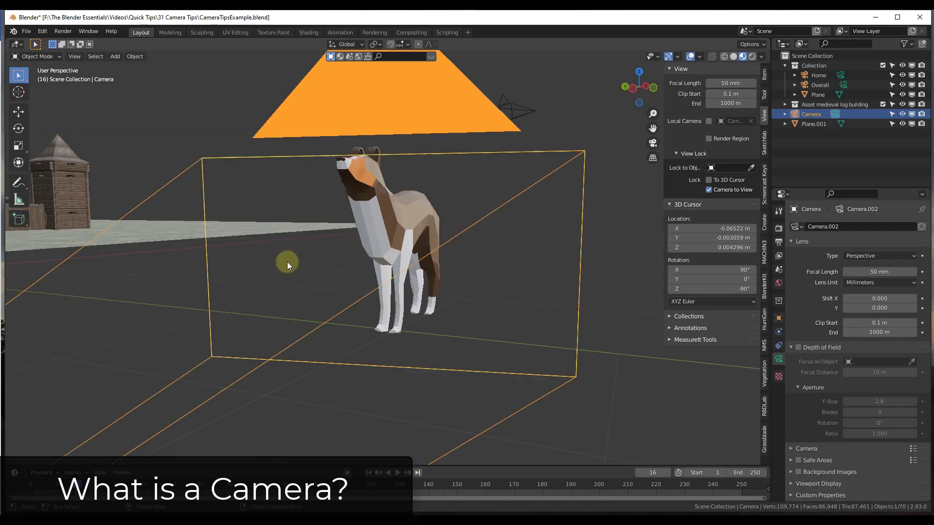
mouse_move(381, 257)
middle_mouse_down()
mouse_move(389, 257)
mouse_move(363, 255)
middle_mouse_up()
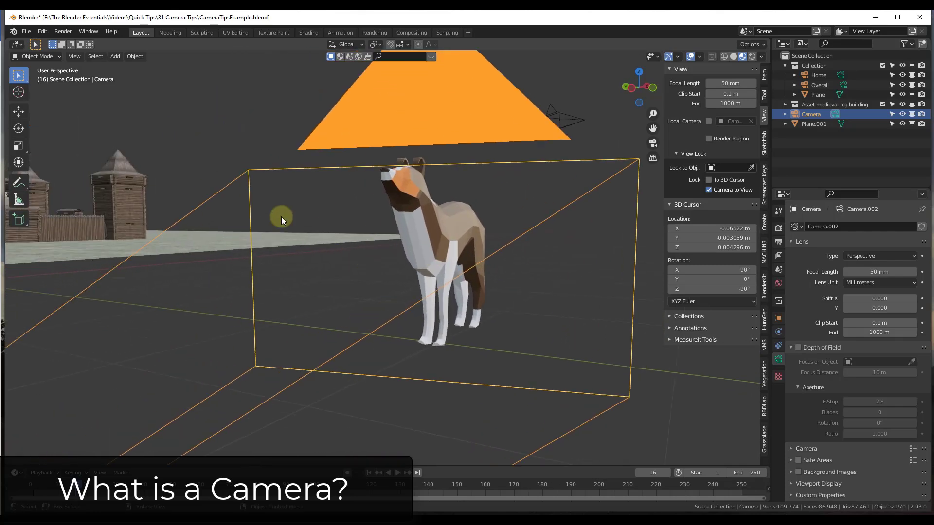
middle_click_drag(387, 169, 438, 228)
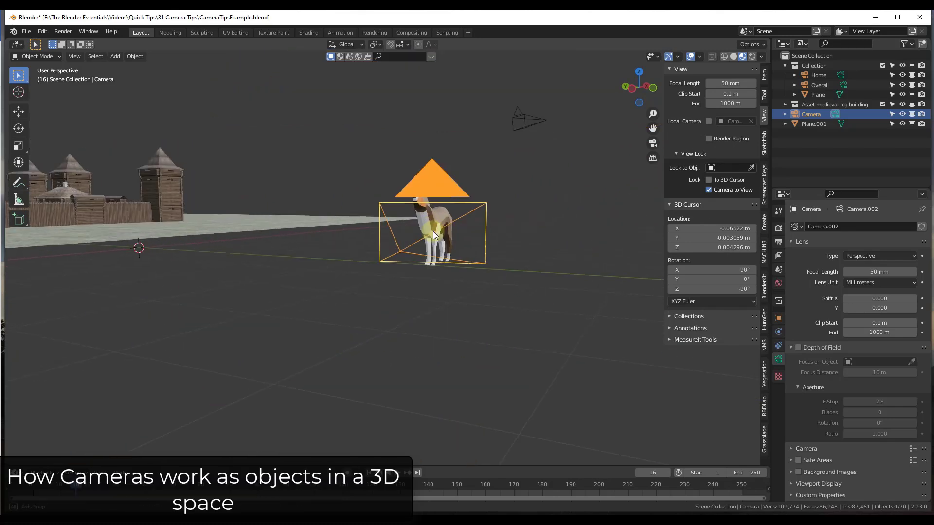
middle_click_drag(511, 263, 422, 256)
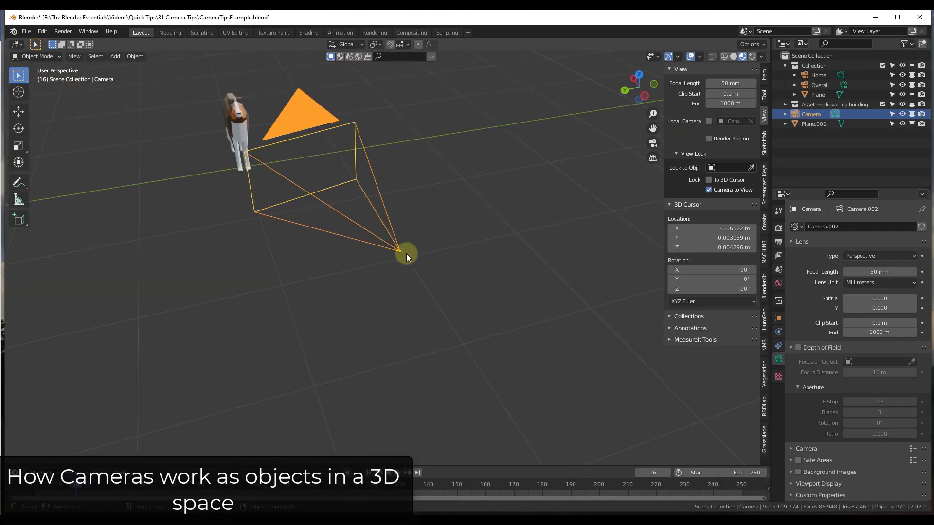
scroll(413, 252, "down", 3)
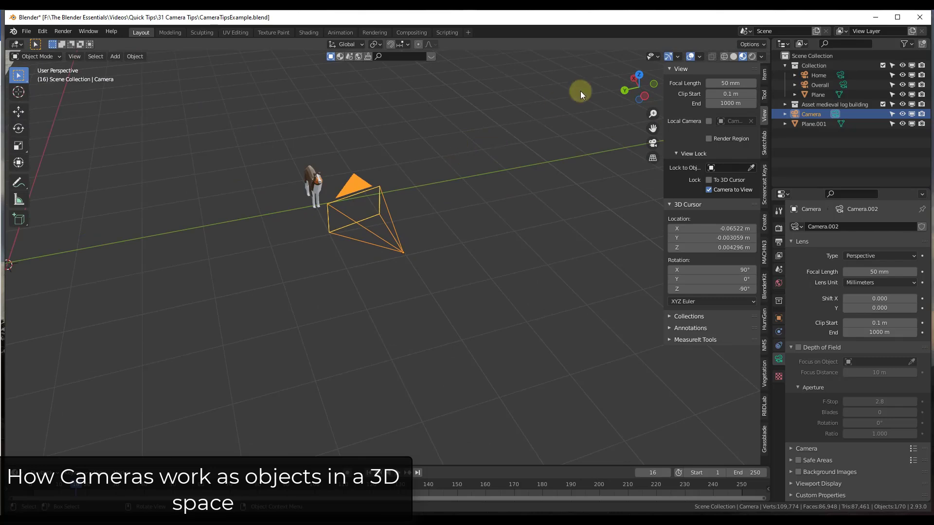
Move the camera away from the dog in the top view, about -1.75 m along X.
left_click(641, 74)
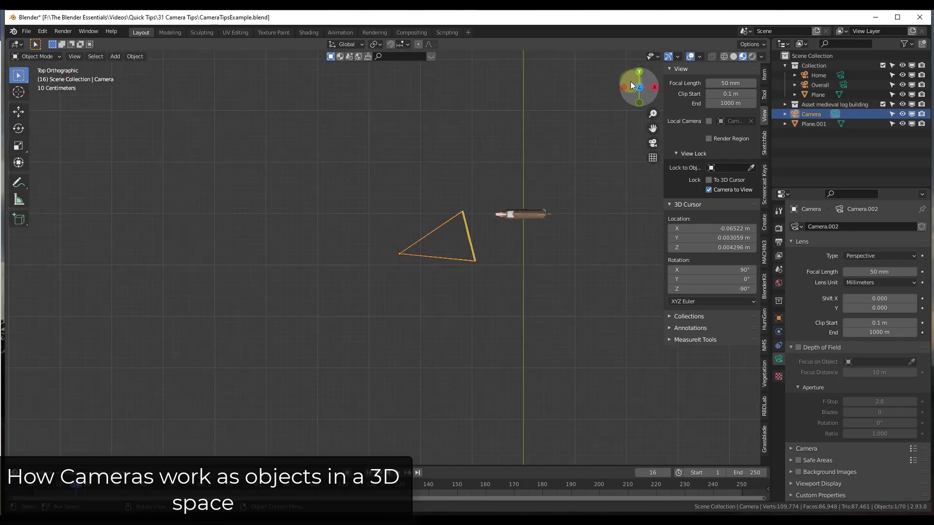
key("g")
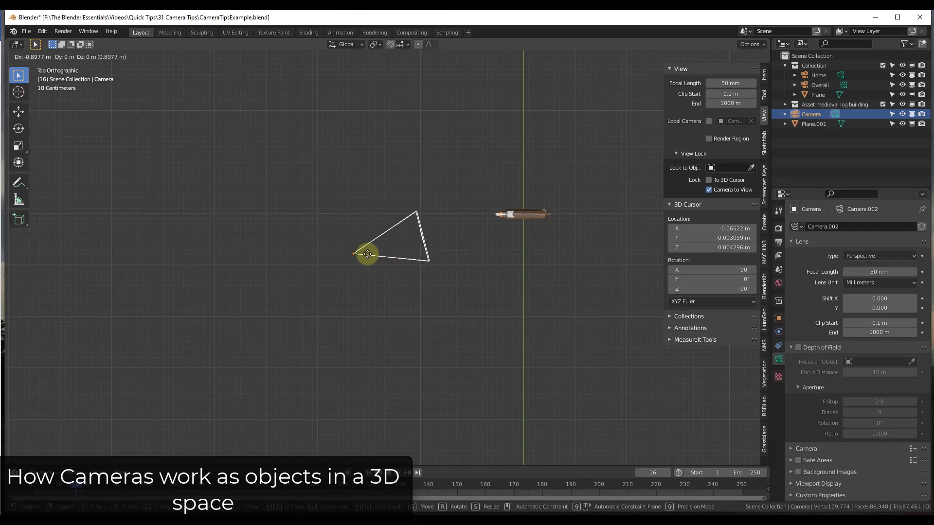
left_click(348, 255)
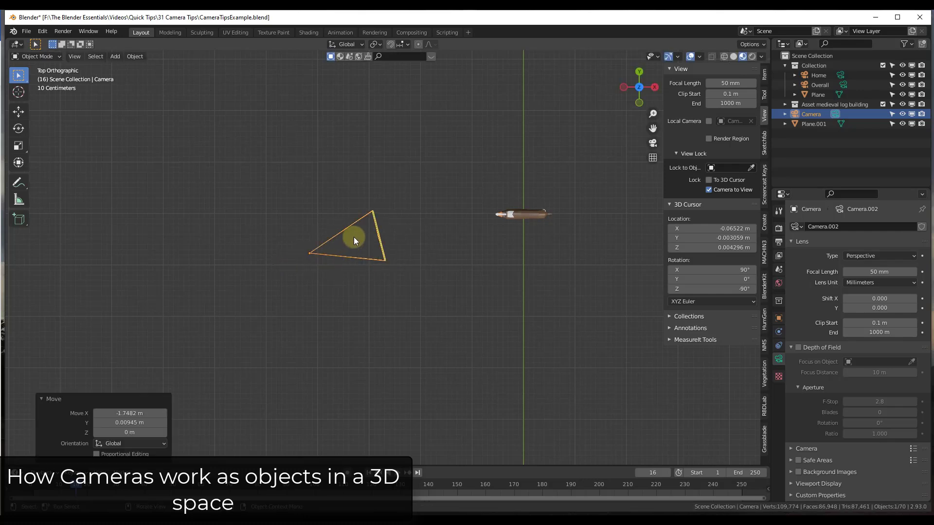
Rotate the camera about -1.7° around Z and scale it by about 1.283.
key("r")
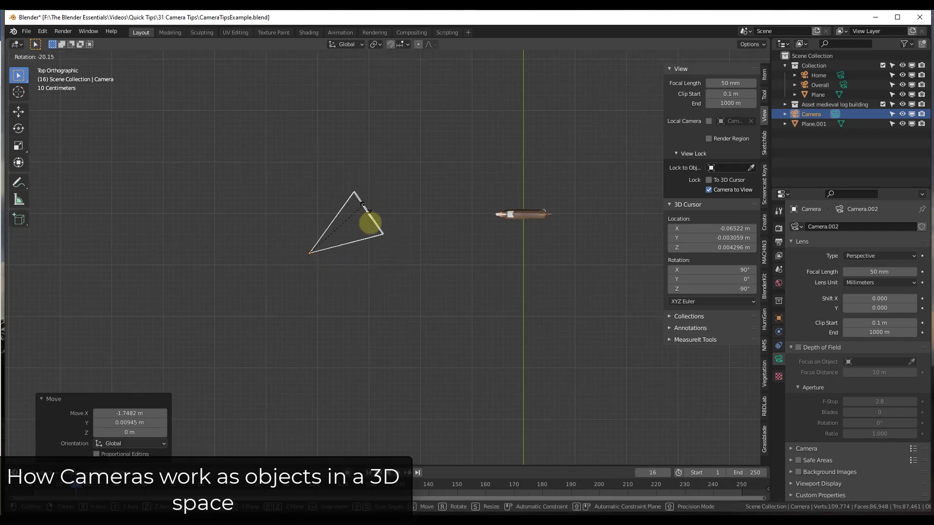
left_click(378, 224)
key("s")
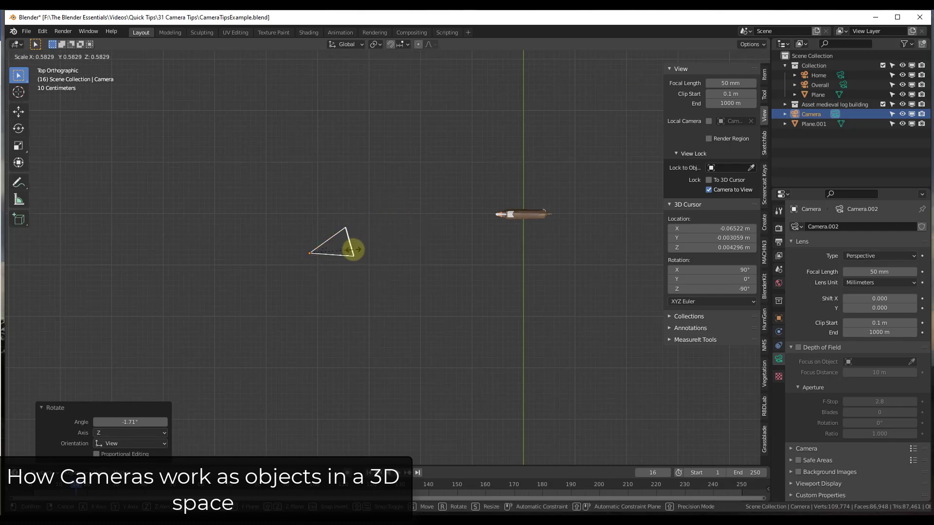
left_click(404, 234)
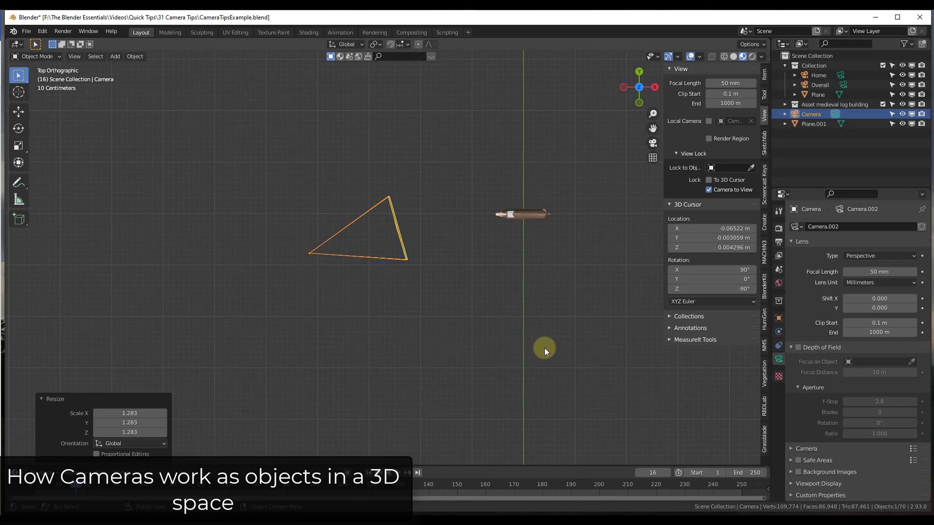
Compare the object data properties of the dog and the camera by selecting each, finishing with the camera selected.
middle_click_drag(401, 316, 360, 207)
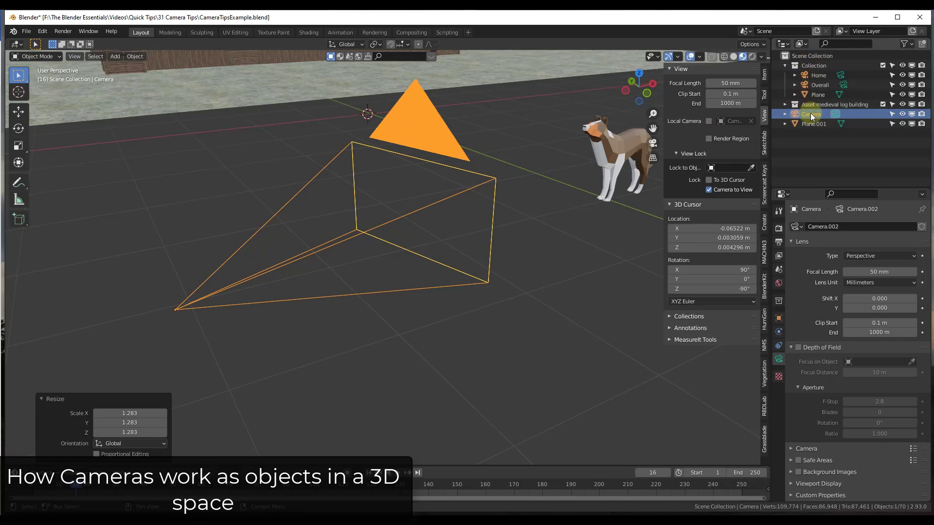
left_click(512, 258)
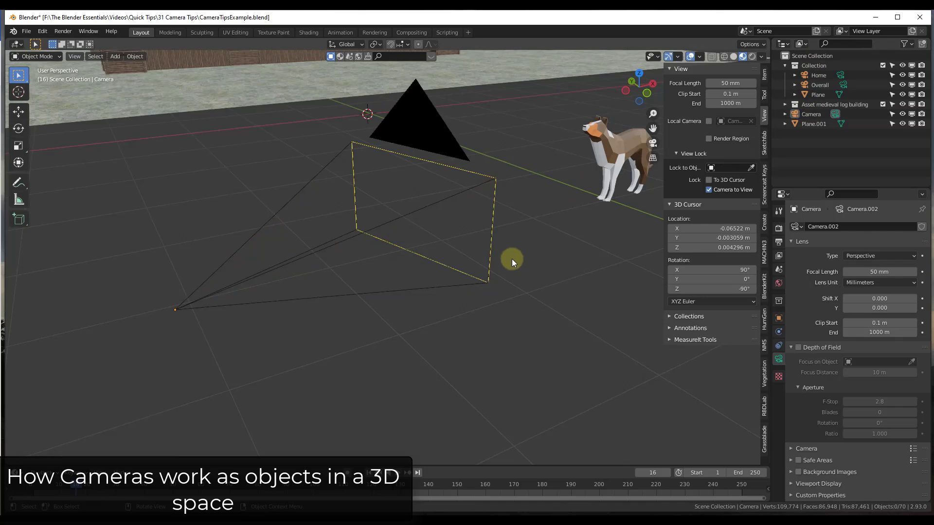
left_click(491, 241)
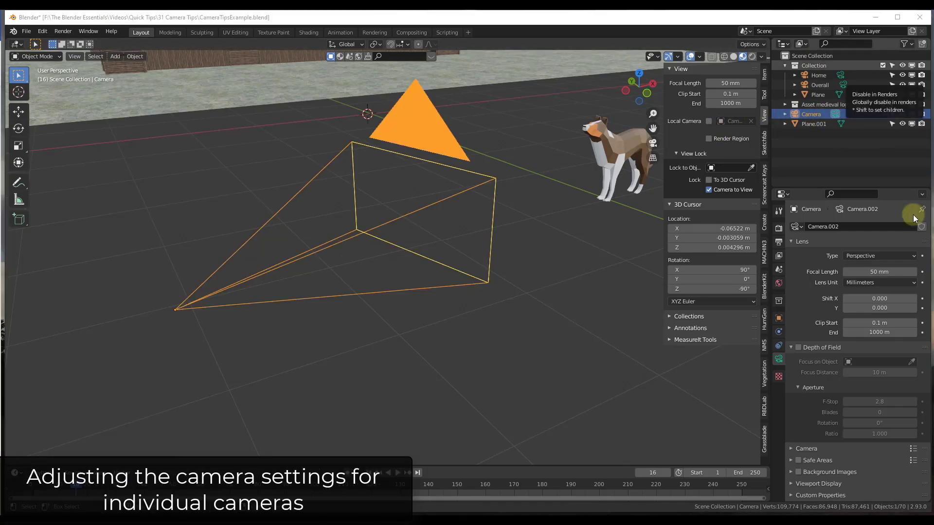
left_click(554, 337)
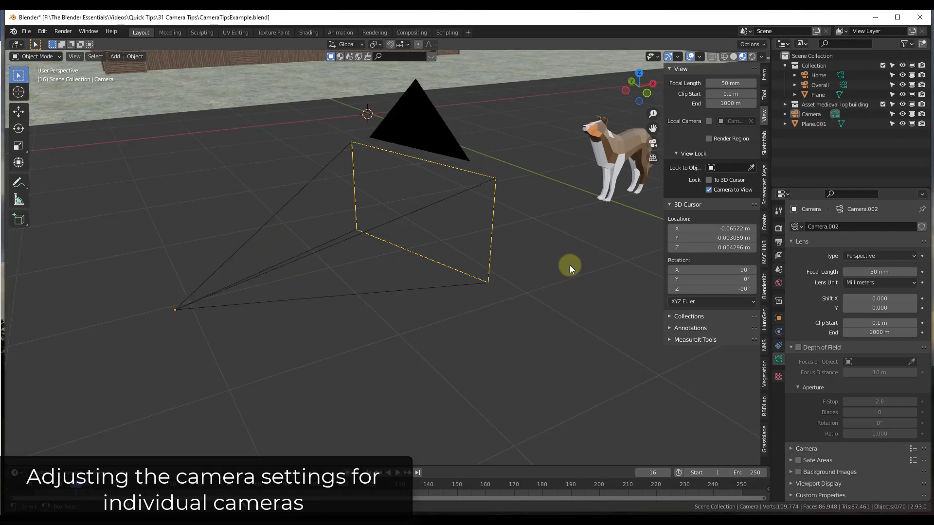
left_click(614, 150)
middle_click_drag(513, 192, 478, 200, "shift")
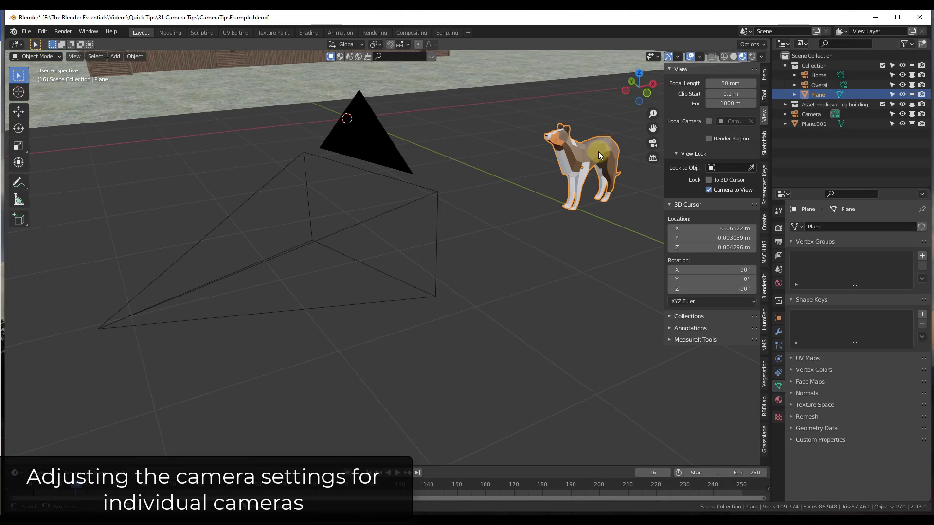
left_click(433, 220)
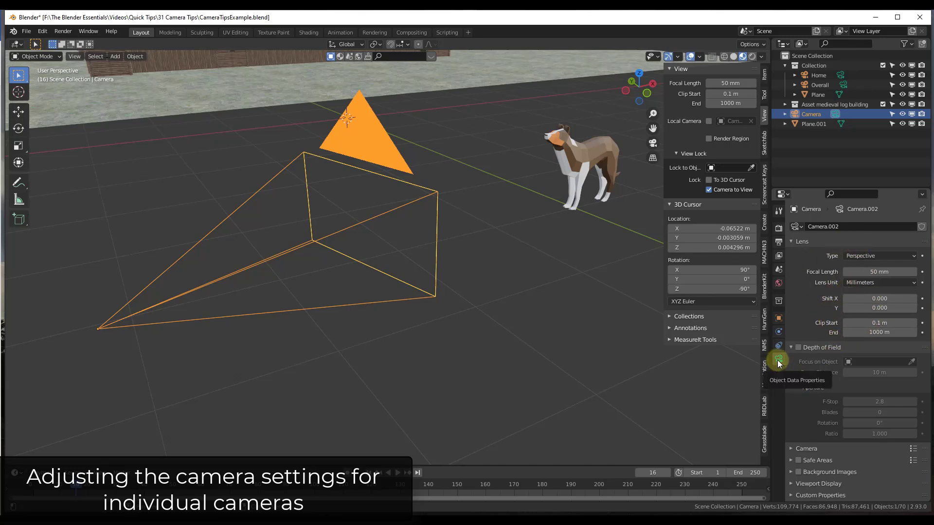
Add a camera at the 3D cursor between the dog and the car.
middle_click_drag(541, 285, 567, 286)
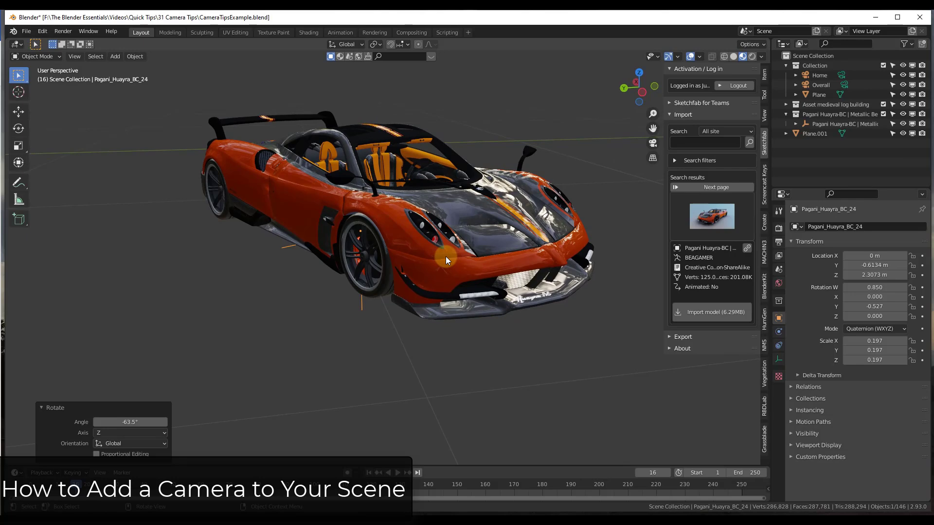
scroll(445, 256, "down", 3)
scroll(468, 209, "up", 1)
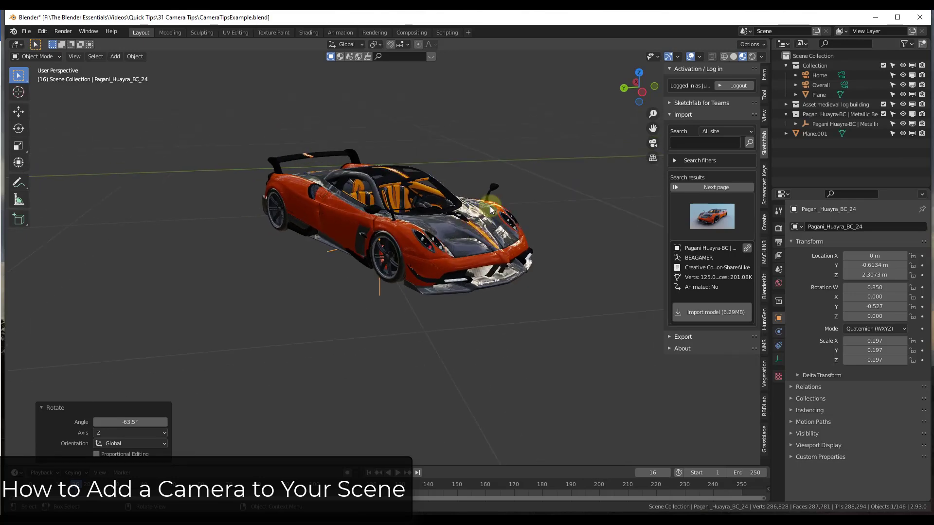
middle_click_drag(487, 214, 435, 234)
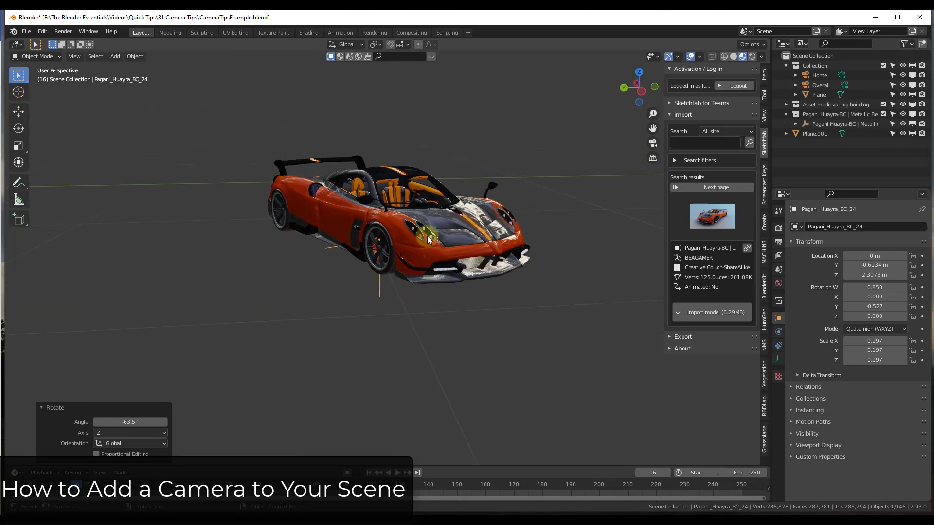
key("shift+a")
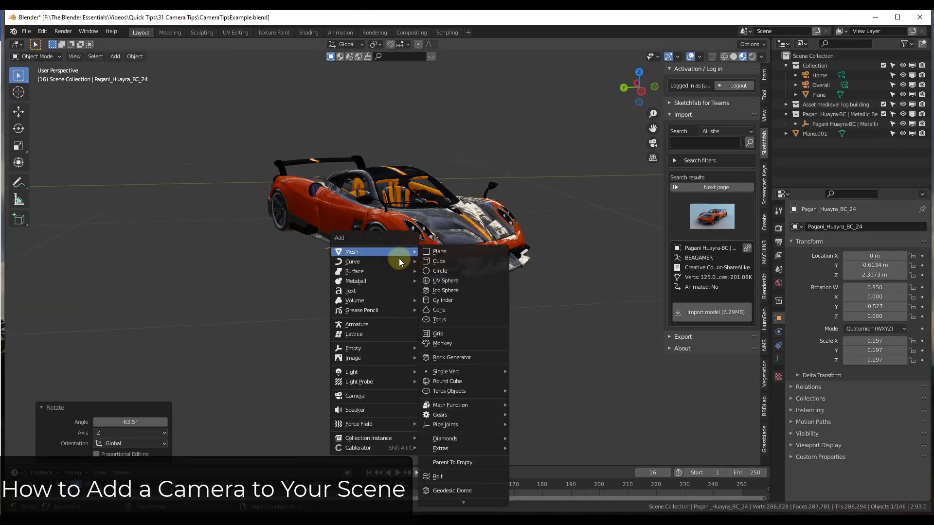
left_click(360, 397)
scroll(475, 288, "down", 8)
mouse_move(314, 232)
middle_mouse_down()
mouse_move(345, 230)
mouse_move(327, 238)
middle_mouse_up()
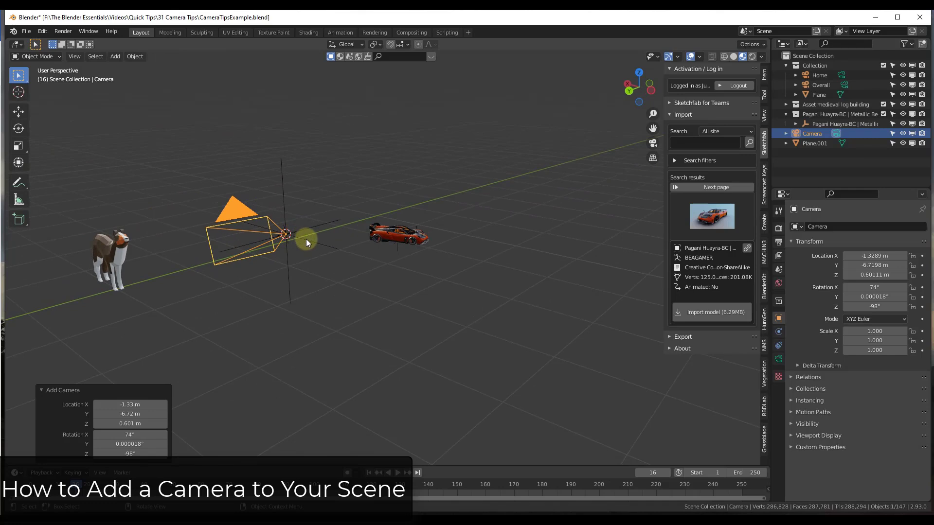
Delete the newly added camera between the dog and the car.
key("alt+z")
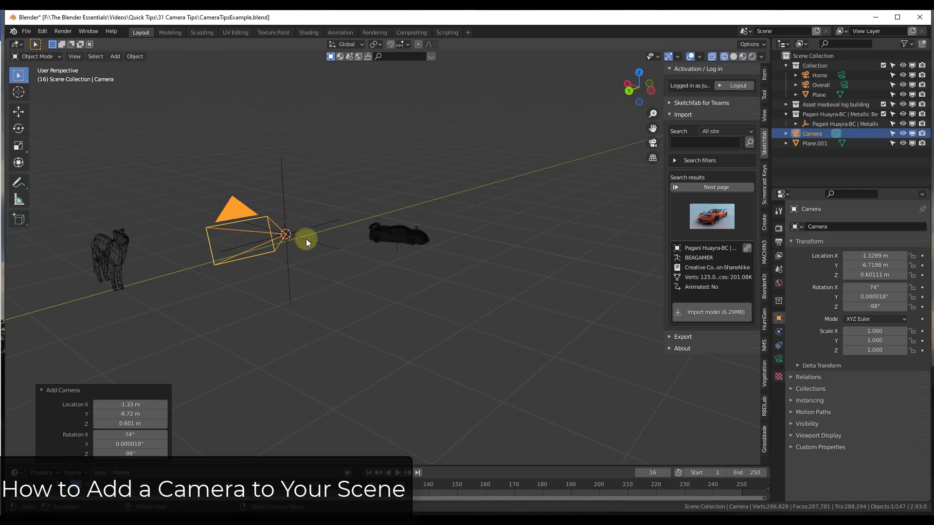
key("z")
left_click(305, 293)
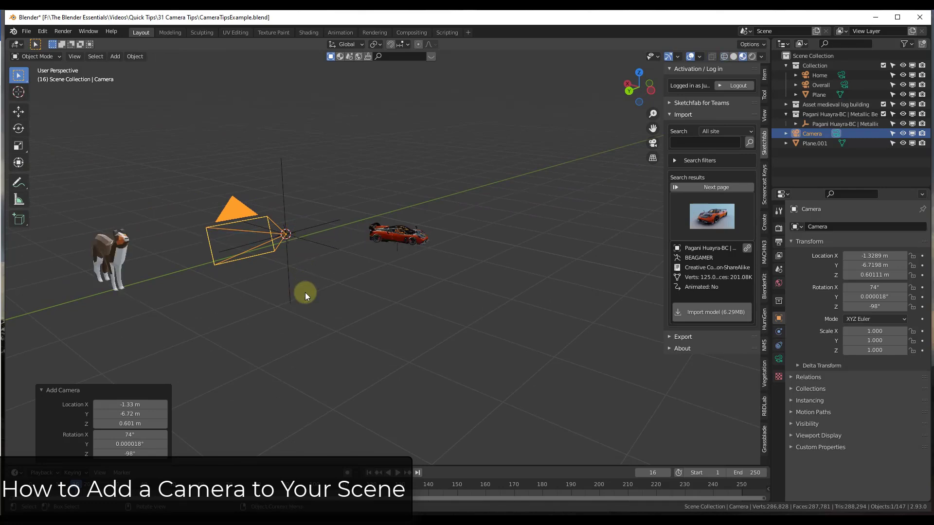
key("Delete")
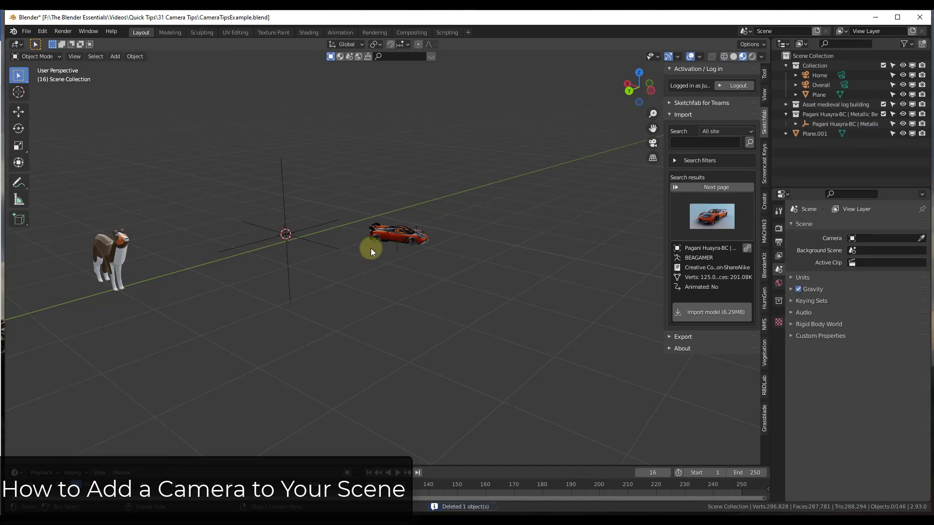
Place the 3D cursor in front of the car and add a camera there.
middle_click_drag(352, 247, 389, 249)
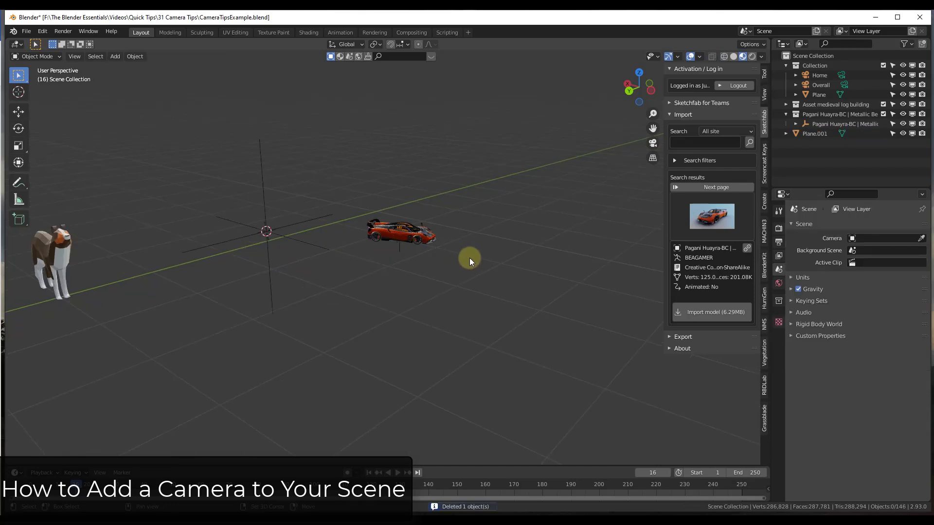
mouse_move(480, 264)
right_mouse_down("shift")
mouse_move(496, 252)
mouse_move(488, 254)
right_mouse_up("shift")
middle_click_drag(534, 249, 485, 245)
key("shift+a")
left_click(485, 245)
mouse_move(431, 270)
middle_mouse_down()
mouse_move(560, 265)
mouse_move(459, 294)
mouse_move(406, 272)
mouse_move(444, 262)
mouse_move(446, 271)
middle_mouse_up()
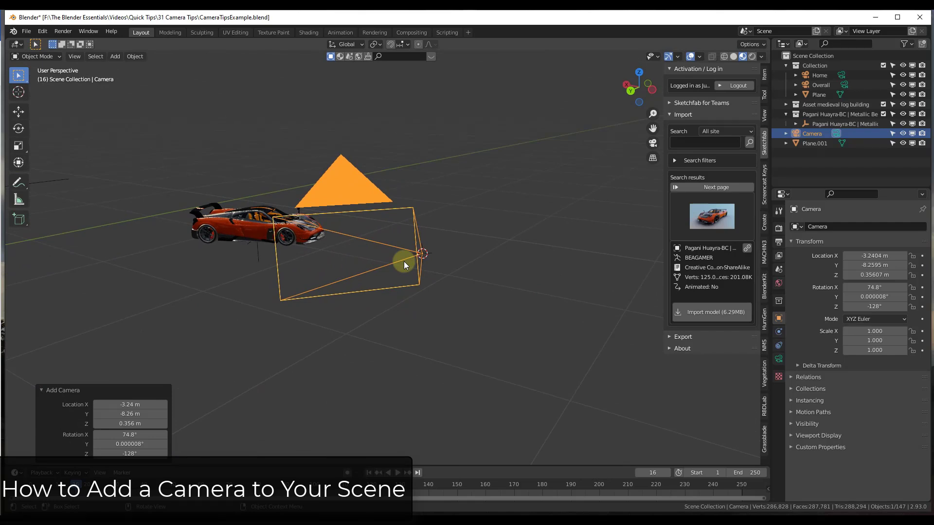
Move the new camera with Z locked, about -0.29 m along X and 0.04 m along Y.
middle_click_drag(394, 254, 457, 254)
scroll(309, 258, "up", 3)
scroll(457, 254, "down", 3)
key("g")
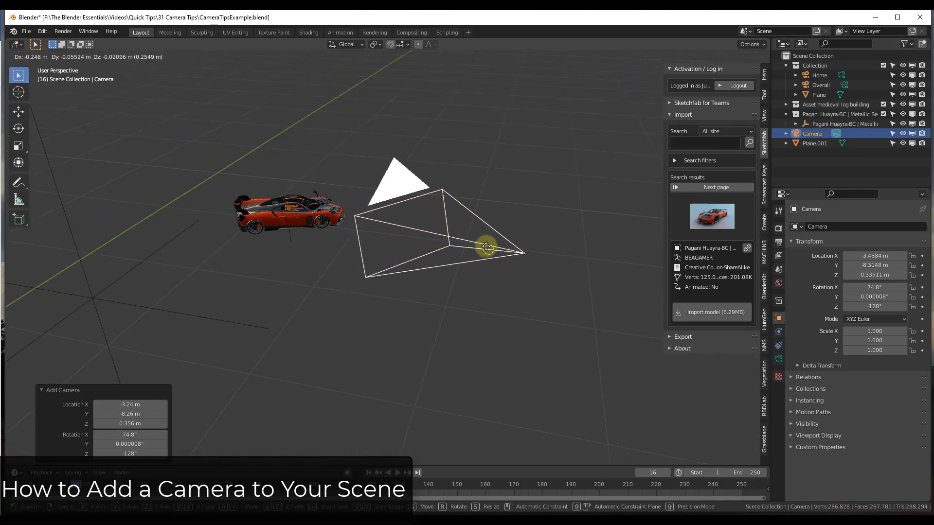
key("shift+z")
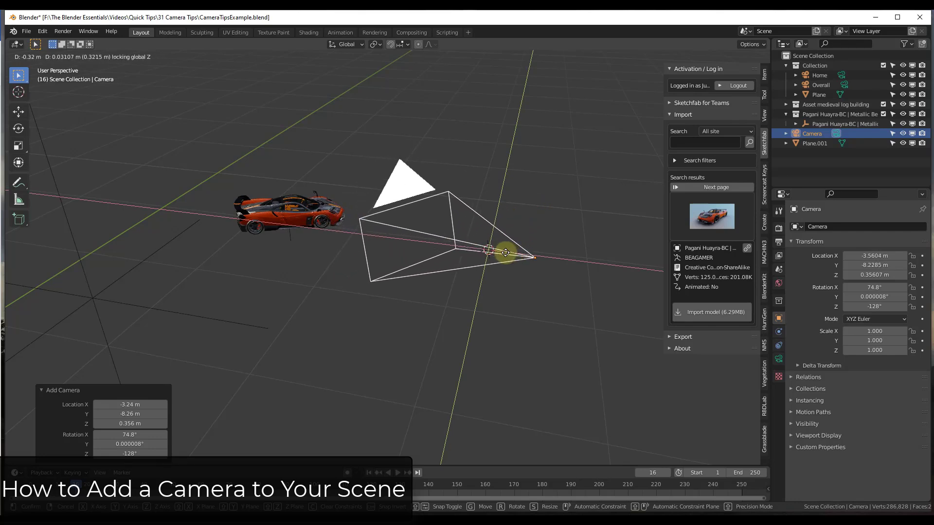
left_click(504, 252)
Adjust the camera's rotation to 77.5° on X, 3° on Y and -130° on Z.
left_click(764, 115)
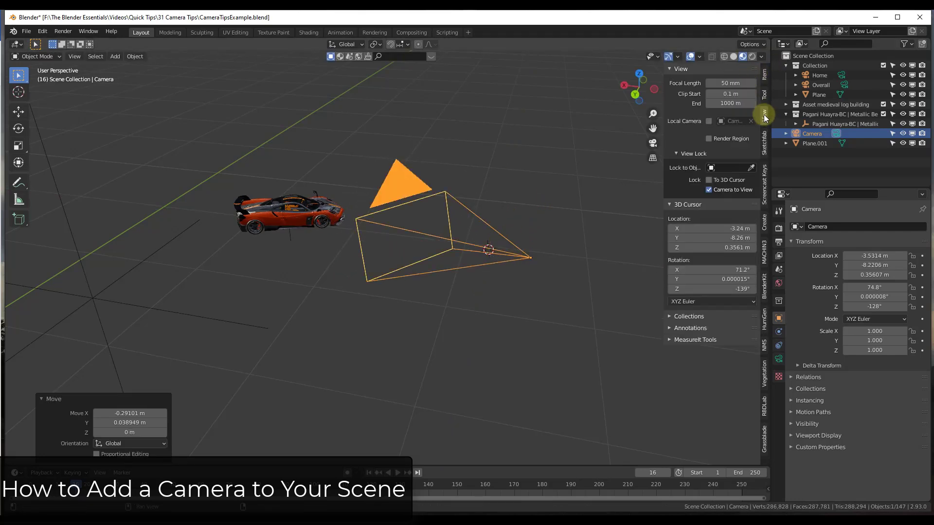
left_click(764, 77)
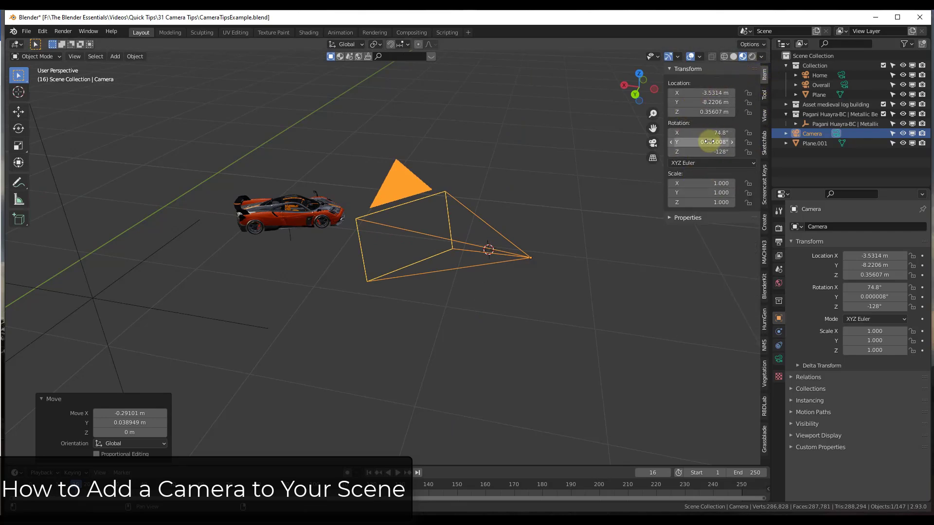
mouse_move(705, 142)
left_mouse_down()
mouse_move(751, 142)
mouse_move(721, 141)
mouse_move(750, 150)
mouse_move(694, 156)
mouse_move(715, 154)
mouse_move(696, 156)
mouse_move(719, 133)
mouse_move(733, 133)
mouse_move(720, 132)
left_mouse_up()
middle_click_drag(596, 208, 476, 226)
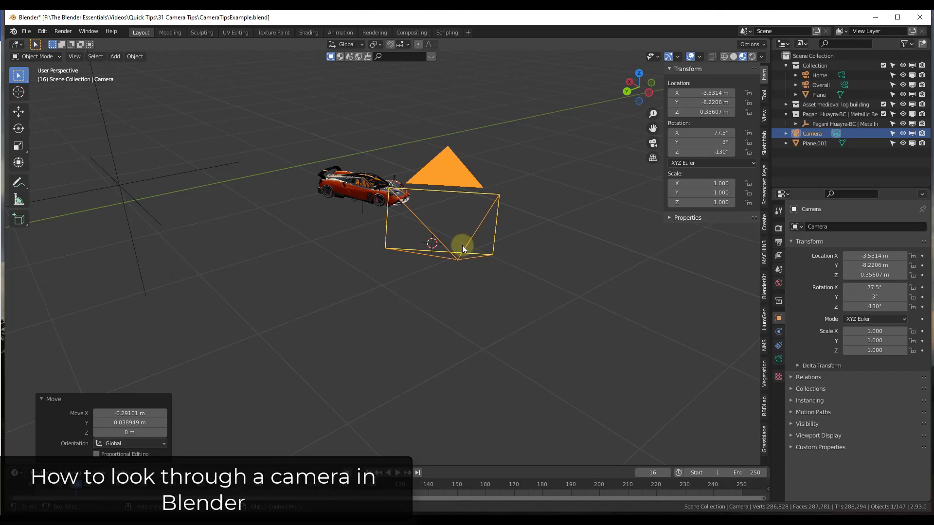
Compare the camera view with the perspective view by switching between them, hiding the sidebar and finishing in the camera view.
key("KP_0")
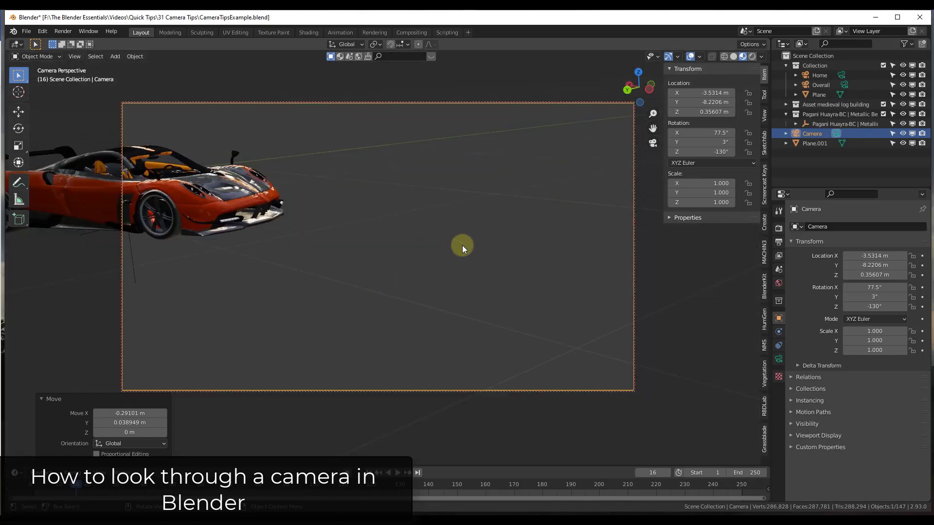
key("KP_0")
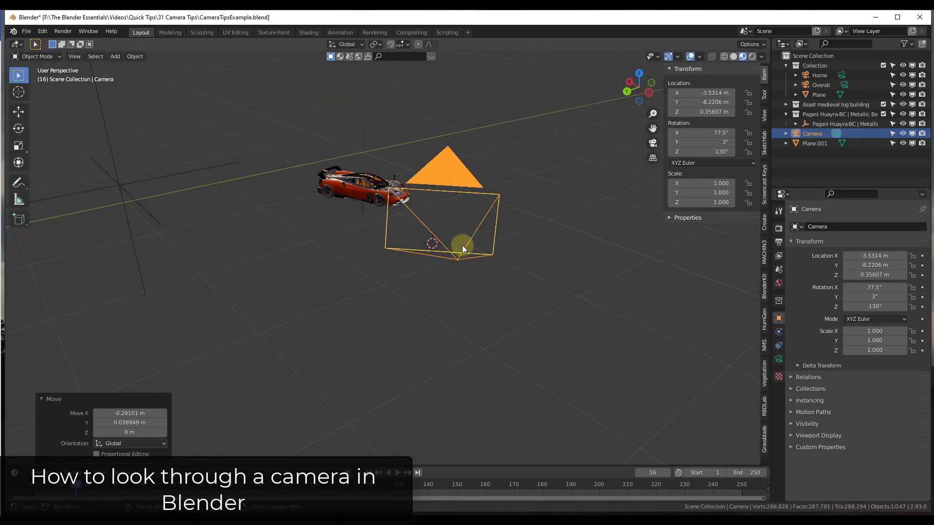
key("KP_0")
key("KP_0")
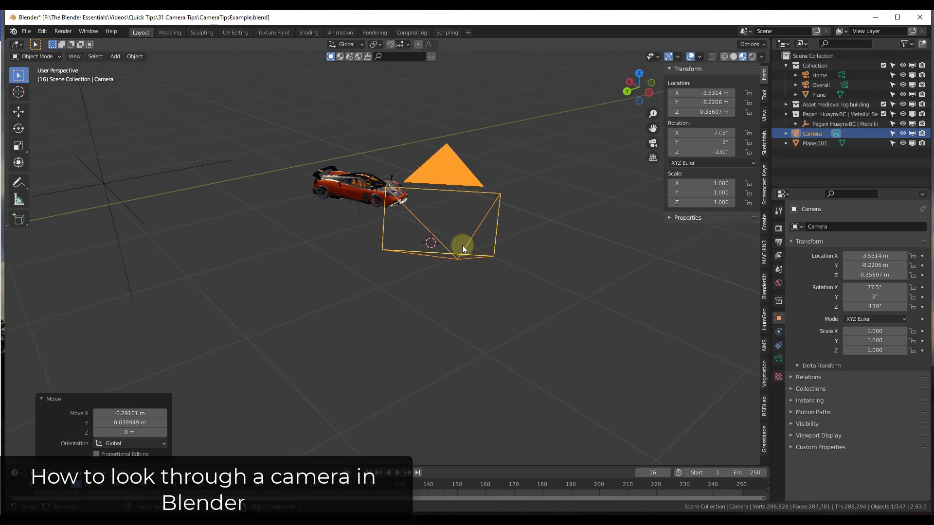
key("KP_0")
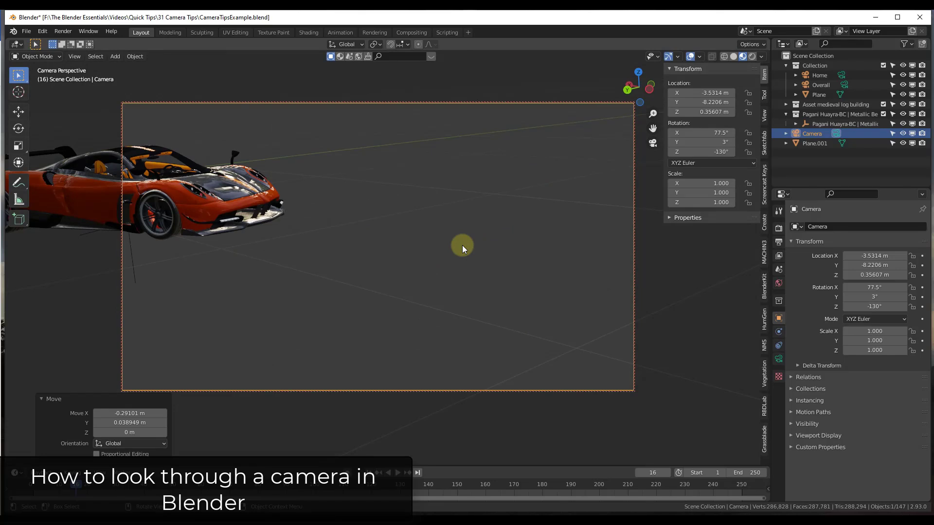
key("KP_0")
key("n")
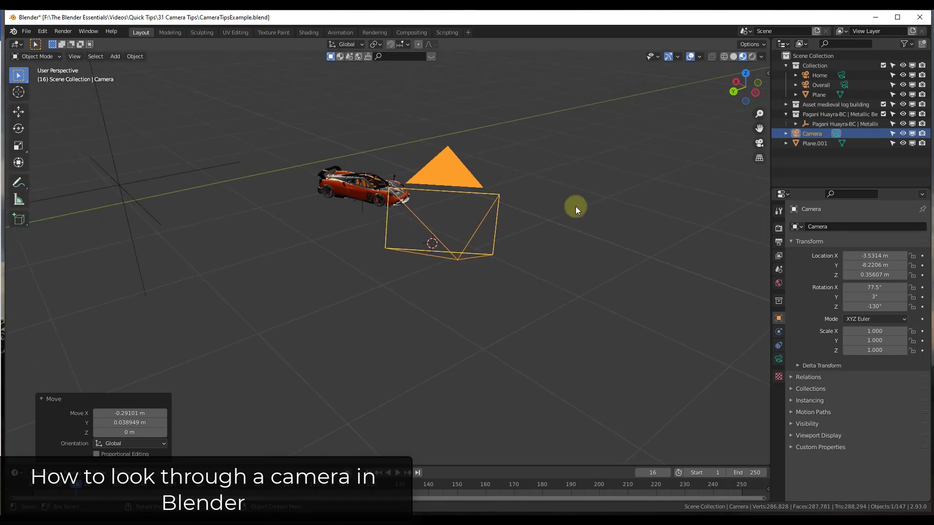
scroll(576, 206, "up", 3)
key("KP_0")
Select the camera by its frame while looking through it.
left_click(483, 223)
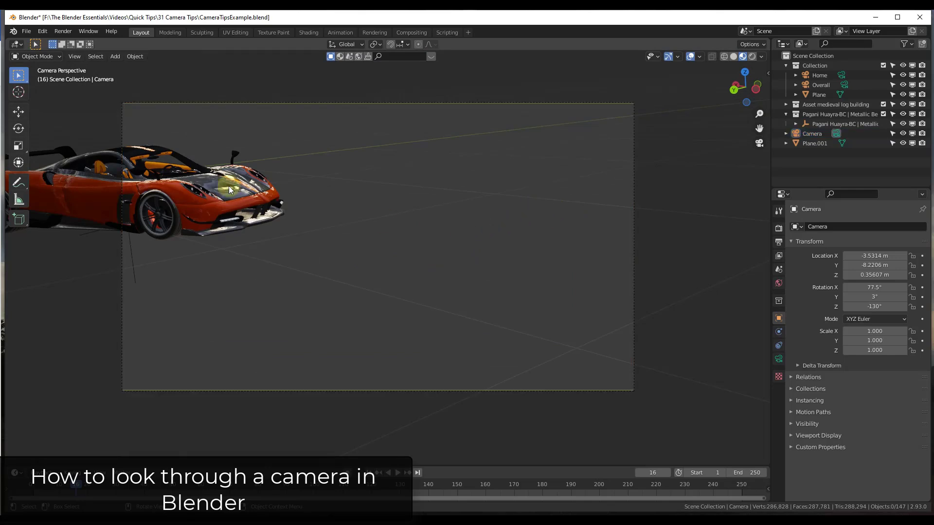
left_click(631, 127)
left_click(555, 204)
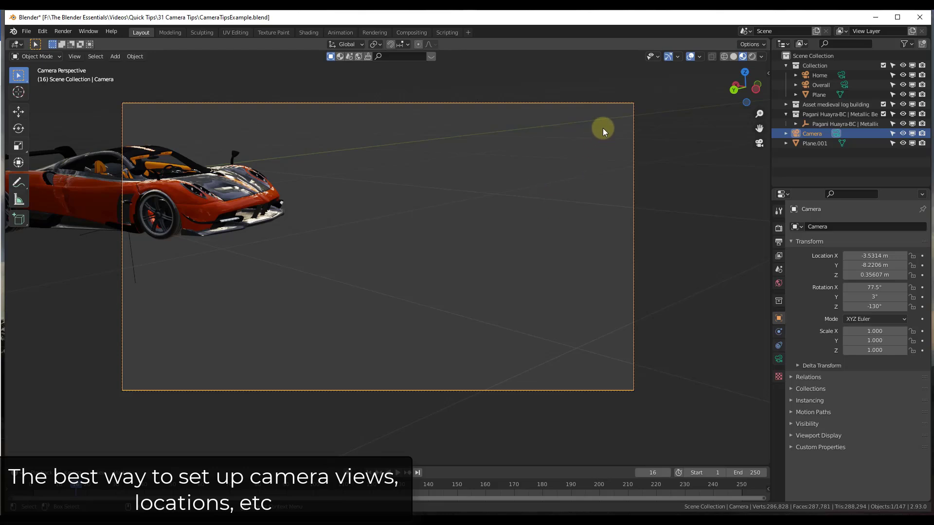
Turn off the Camera to View lock and examine how zooming and leaving the camera view behave while unlocked.
key("n")
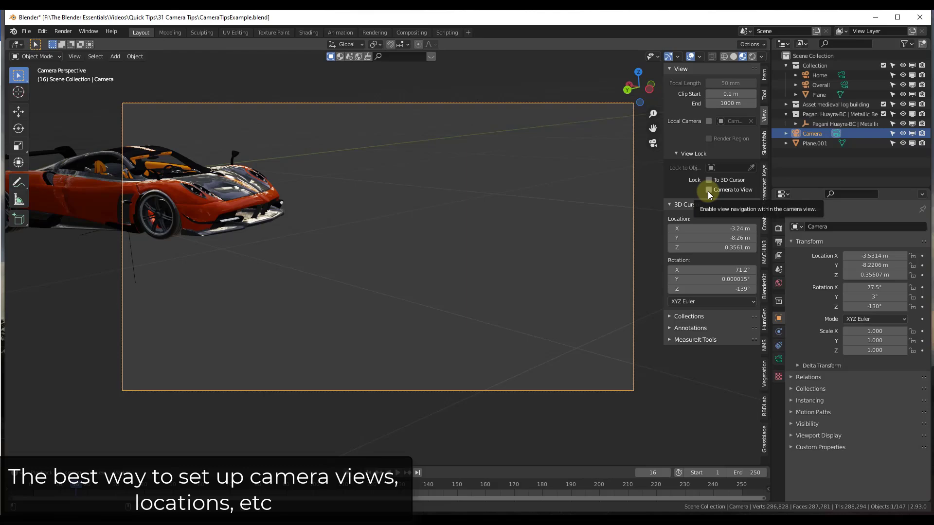
scroll(530, 209, "down", 3)
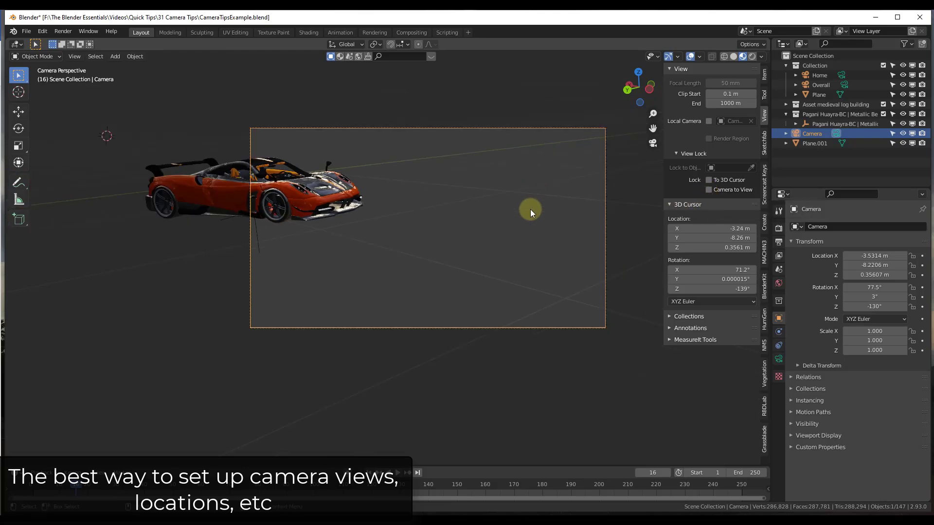
scroll(538, 209, "up", 2)
scroll(538, 209, "down", 2)
scroll(544, 206, "up", 1)
scroll(553, 202, "down", 2)
scroll(612, 200, "up", 2)
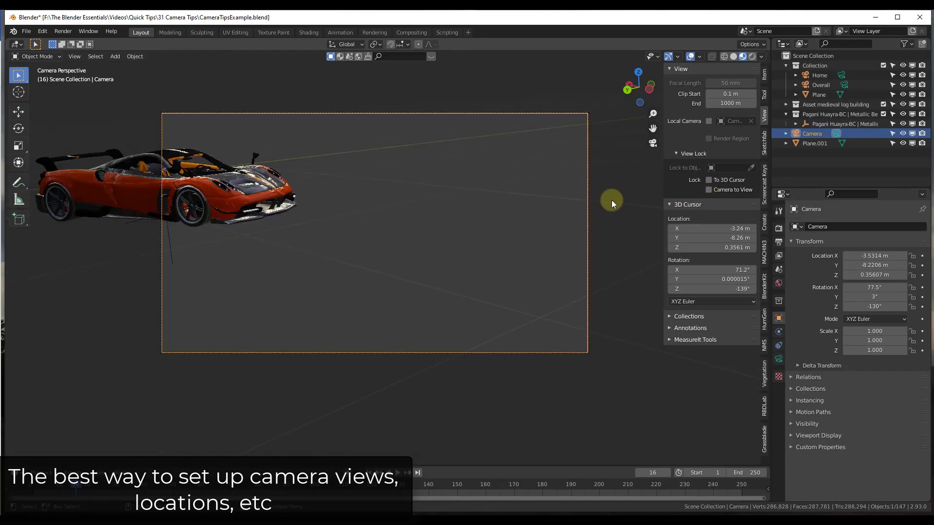
scroll(602, 201, "down", 2)
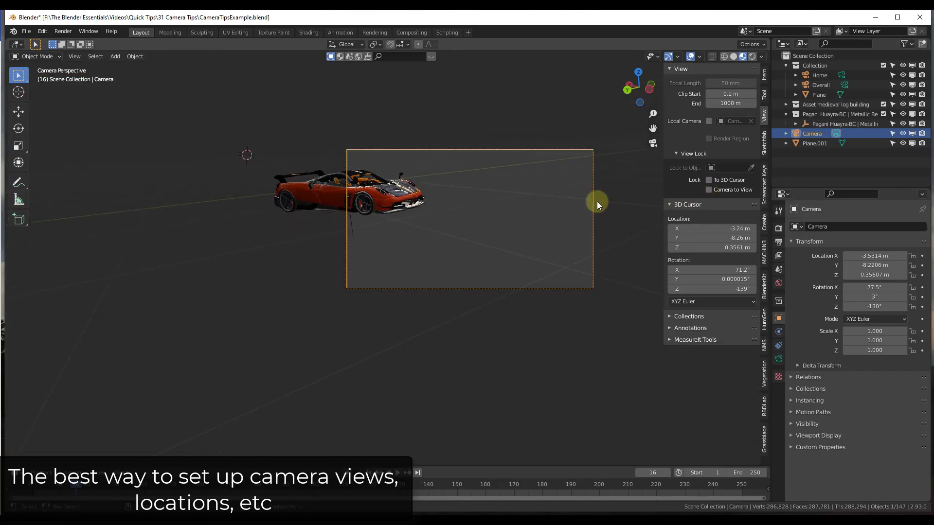
scroll(517, 203, "up", 3)
scroll(297, 190, "down", 3)
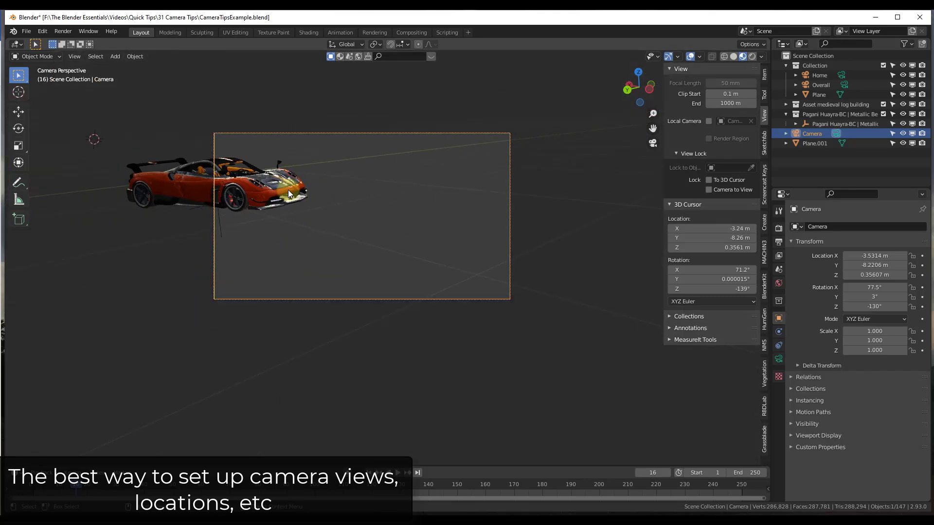
scroll(521, 175, "up", 3)
scroll(543, 175, "down", 3)
scroll(400, 190, "up", 2)
scroll(591, 185, "down", 1)
scroll(612, 168, "up", 2)
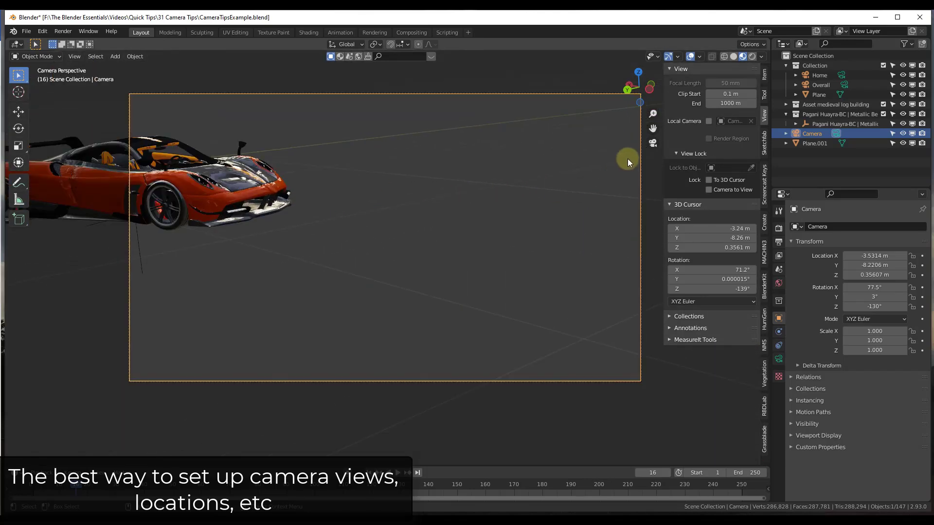
key("KP_0")
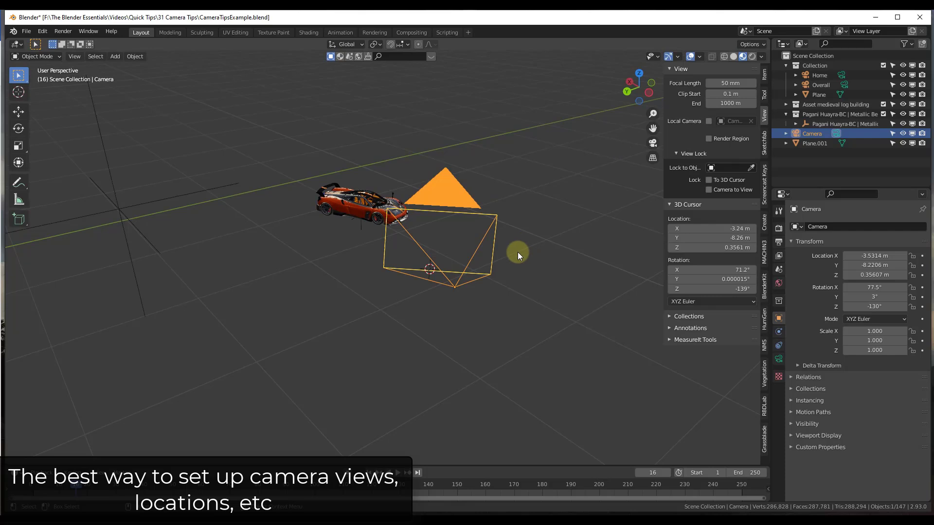
key("KP_0")
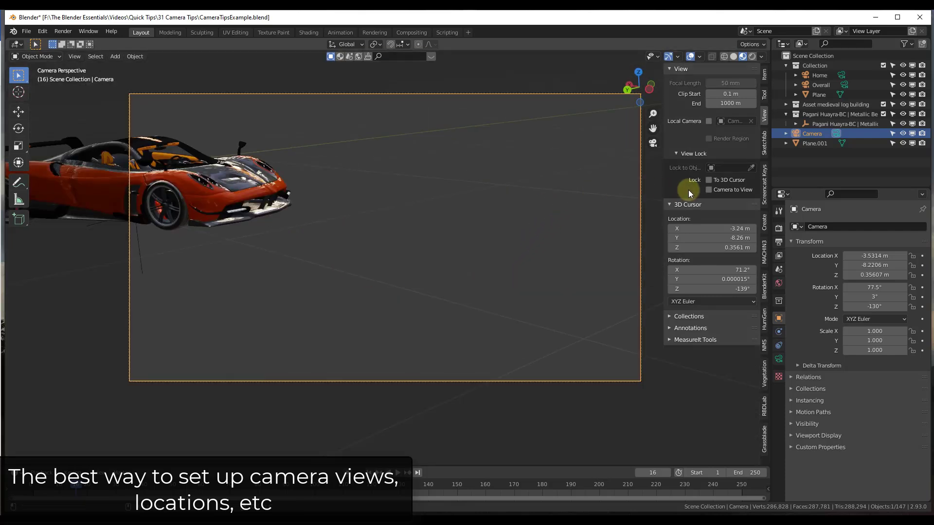
Enable the Camera to View lock and reframe the shot so the whole car is inside the camera frame.
left_click(708, 190)
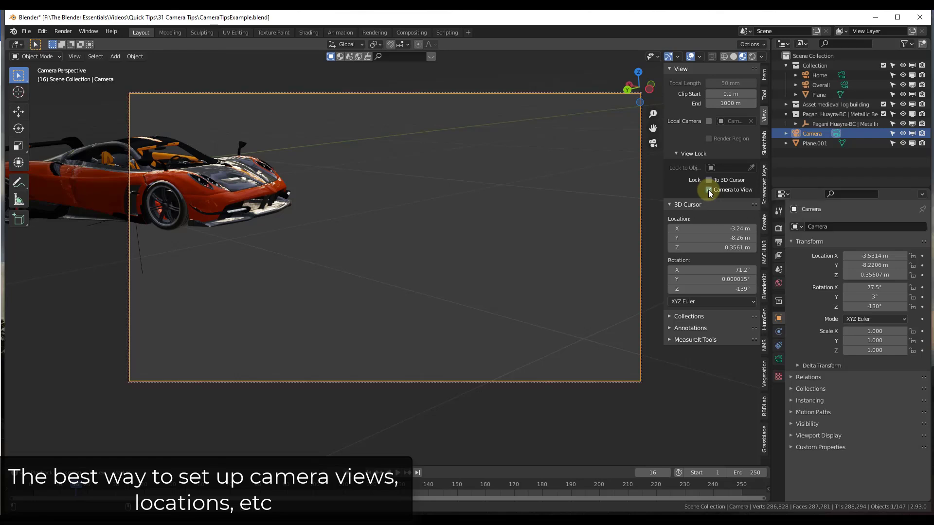
mouse_move(443, 211)
middle_mouse_down()
mouse_move(429, 196)
mouse_move(406, 198)
mouse_move(433, 209)
middle_mouse_up()
middle_click_drag(444, 184, 323, 202)
left_click(483, 240)
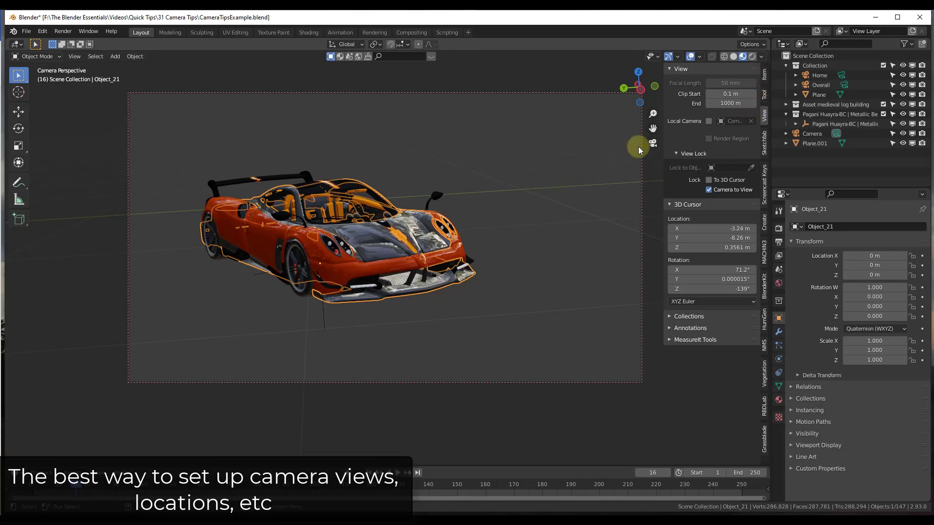
Select the camera by its frame and set its Y rotation to 0°.
left_click(764, 74)
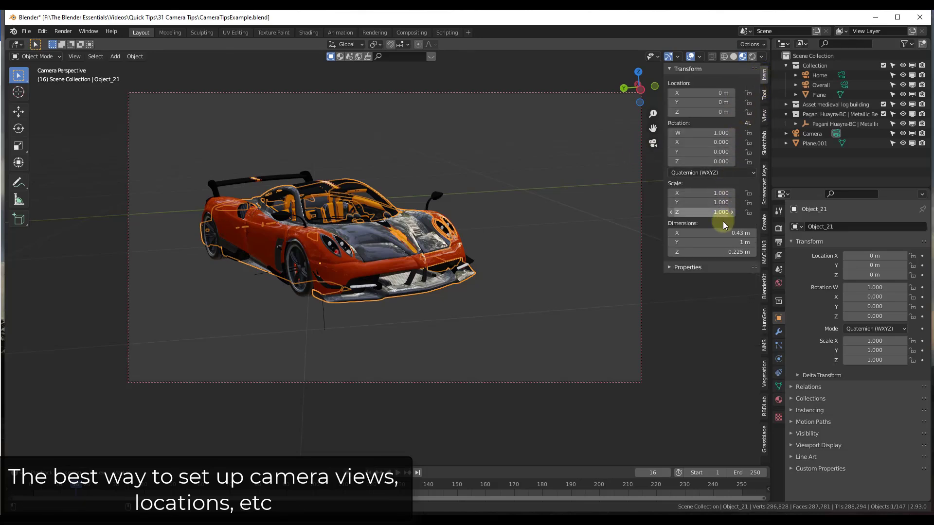
left_click(641, 192)
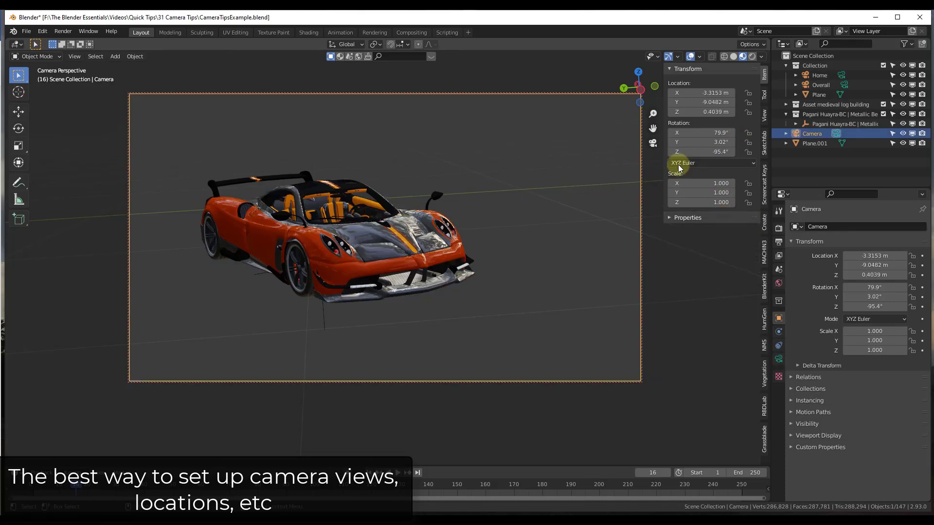
left_click(705, 139)
type("0")
key("Return")
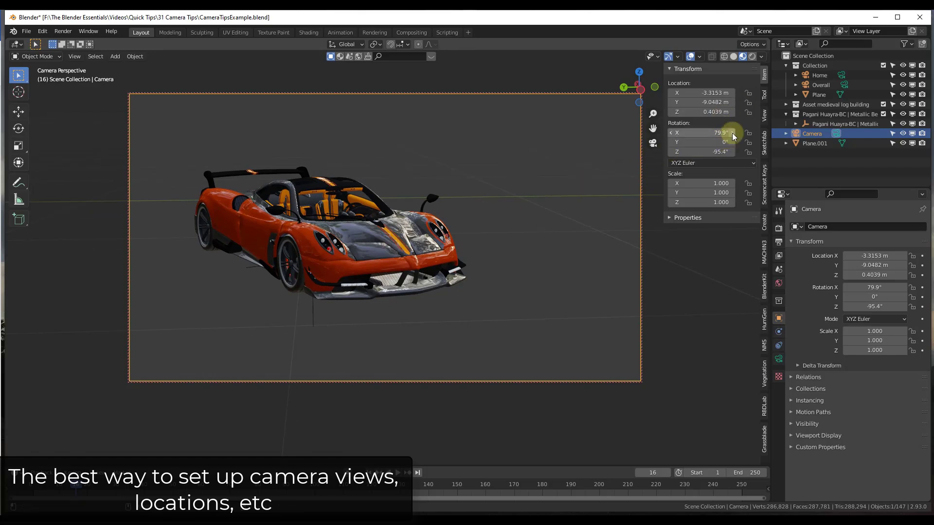
Reframe the shot with the locked camera so the car appears larger and more front-on within the camera frame.
left_click(764, 118)
middle_click_drag(469, 223, 467, 221)
left_click(374, 252)
scroll(526, 231, "down", 1)
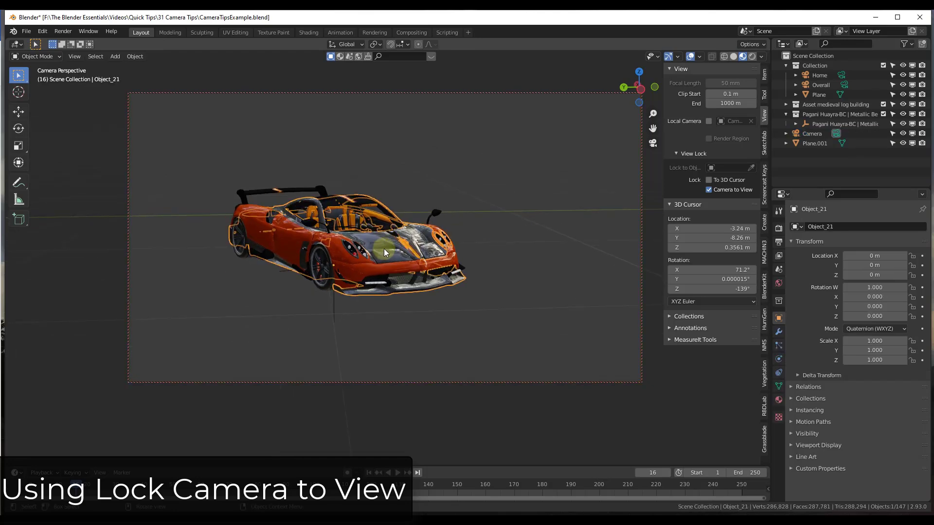
scroll(390, 247, "up", 2)
middle_click_drag(405, 246, 472, 237)
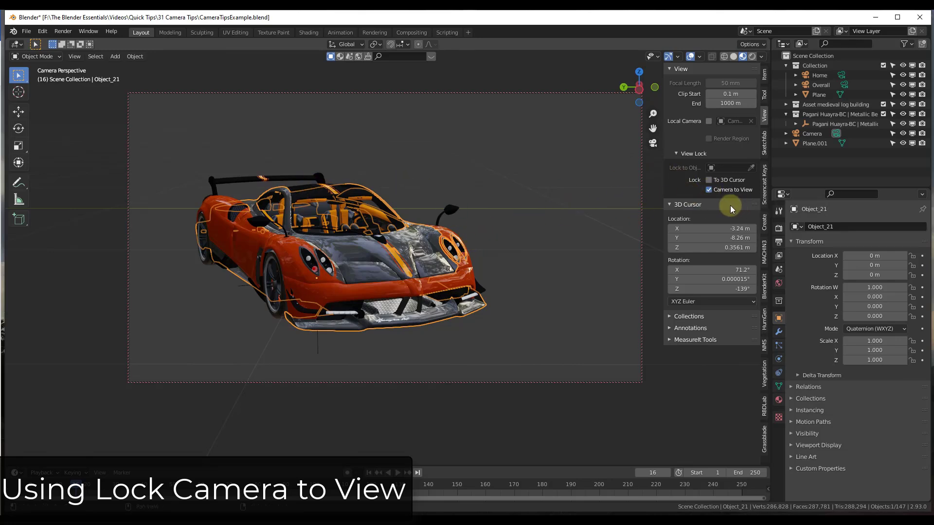
Turn off the Camera to View lock, orbit freely outside the camera, and return to the unchanged camera view.
left_click(708, 190)
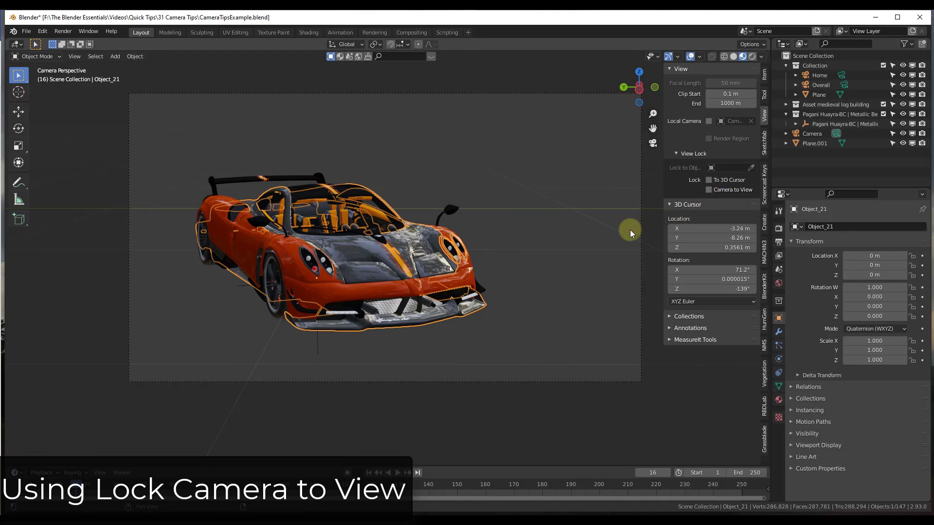
middle_click_drag(480, 220, 535, 272)
key("KP_0")
key("n")
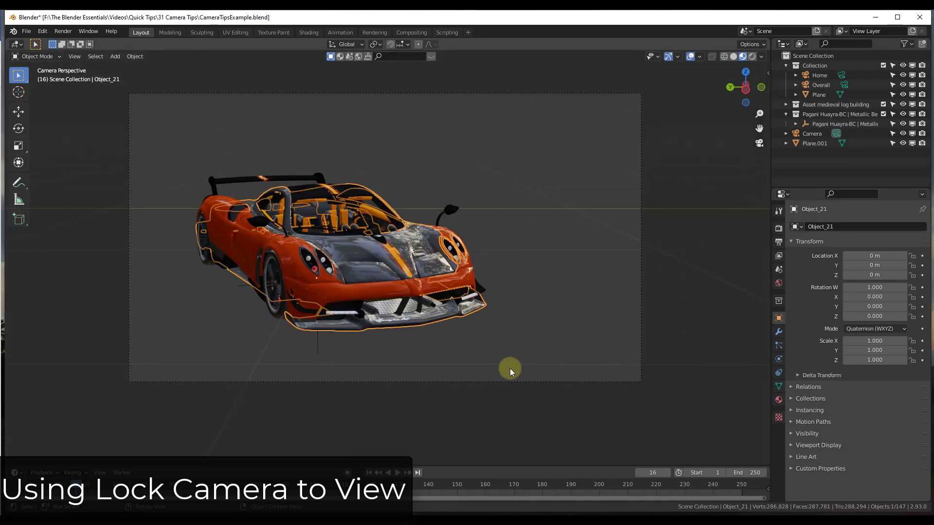
key("KP_0")
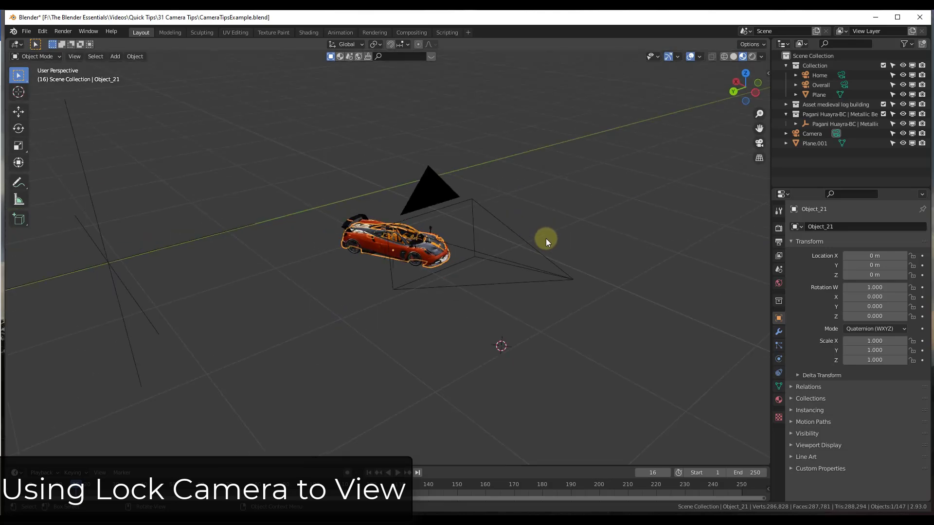
key("KP_0")
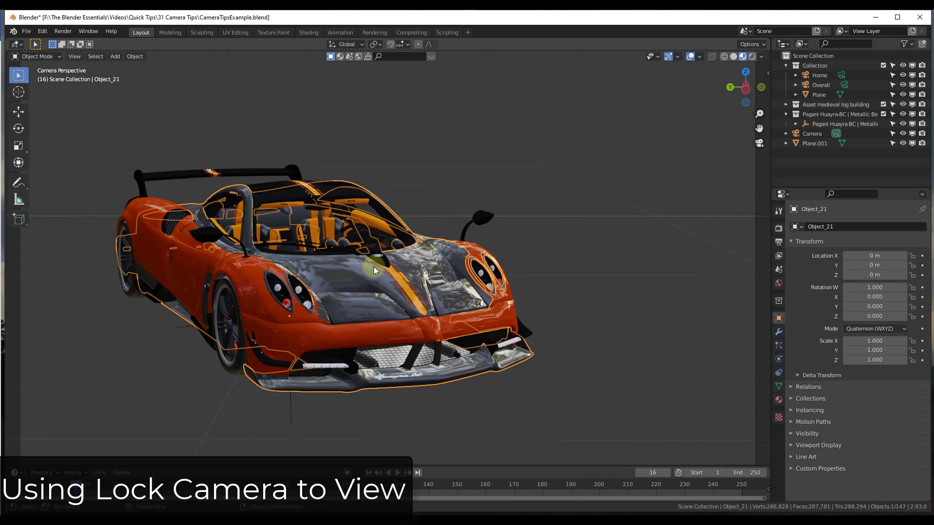
Turn on the Camera to View lock, slightly adjust the camera's angle on the car, and leave the camera view.
key("n")
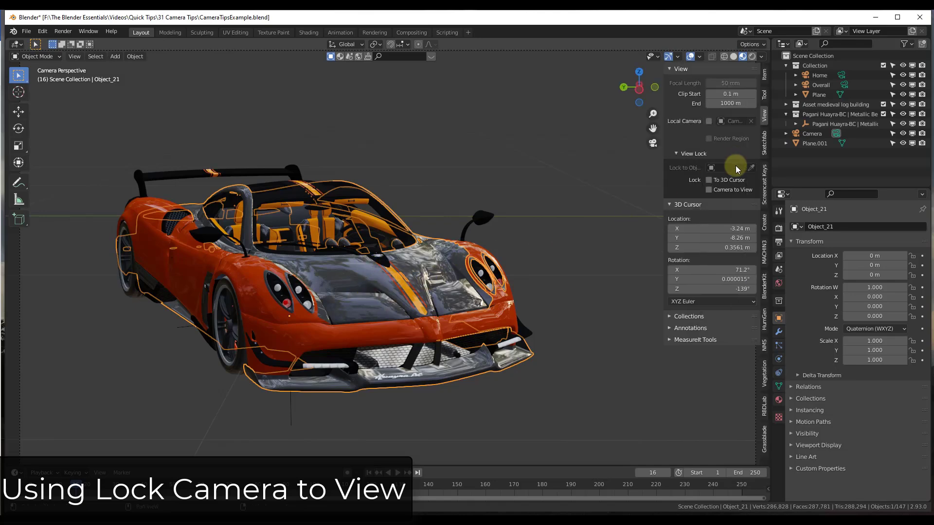
left_click(718, 191)
mouse_move(529, 314)
middle_mouse_down()
mouse_move(499, 312)
mouse_move(530, 315)
middle_mouse_up()
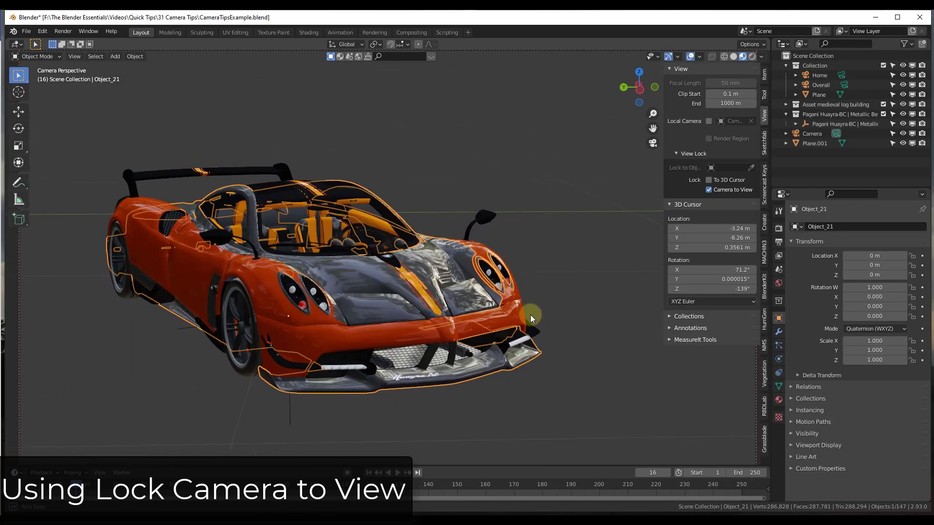
key("KP_0")
scroll(512, 314, "down", 6)
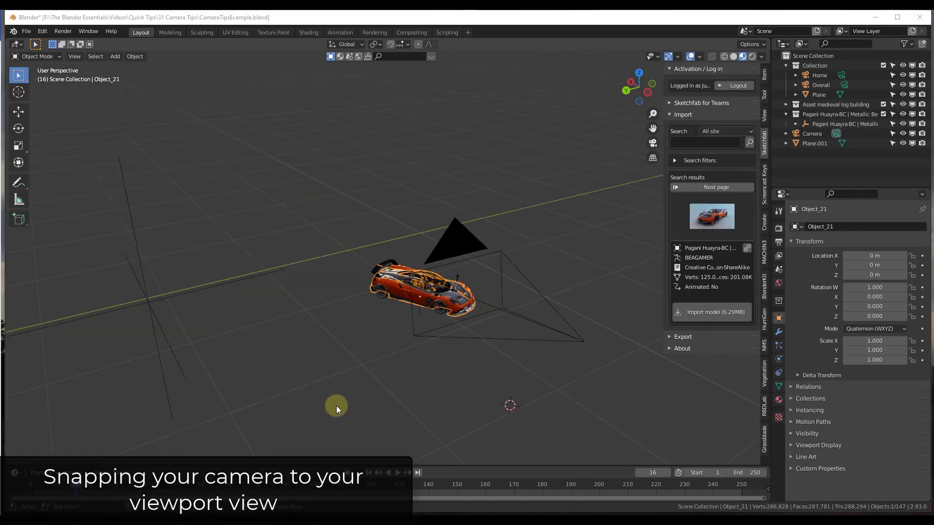
Snap the active camera to a viewport view inside the car, facing the dashboard's center console.
middle_click_drag(428, 316, 456, 282)
scroll(438, 281, "up", 5)
scroll(438, 280, "up", 5)
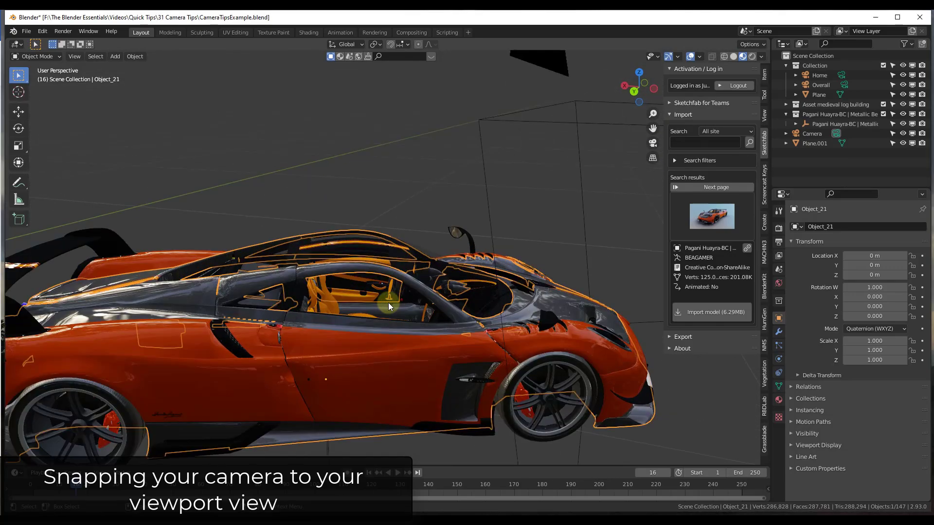
middle_click_drag(387, 303, 274, 295)
scroll(303, 329, "up", 5)
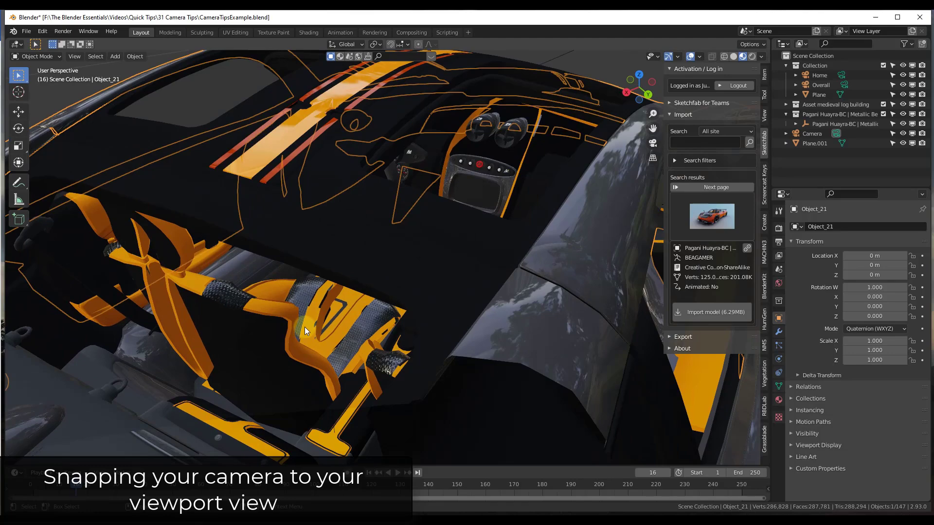
scroll(413, 188, "up", 3)
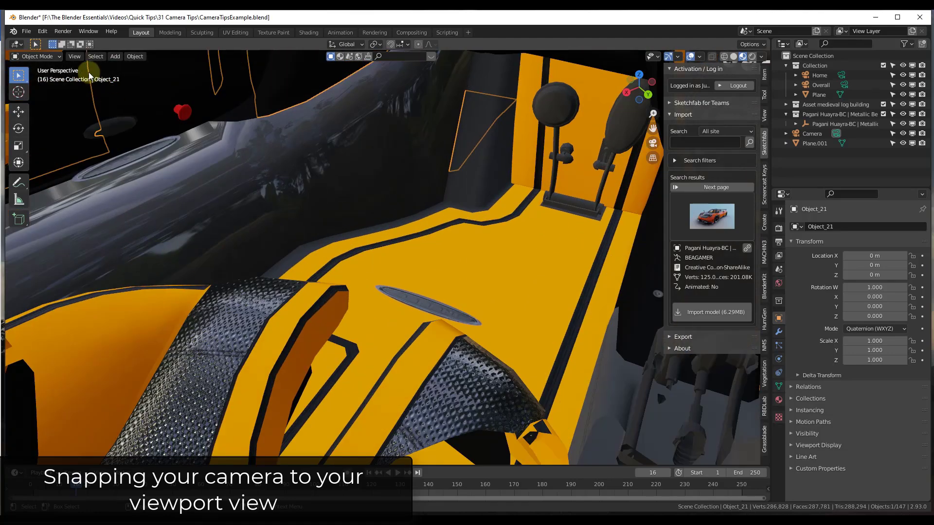
left_click(75, 56)
mouse_move(116, 178)
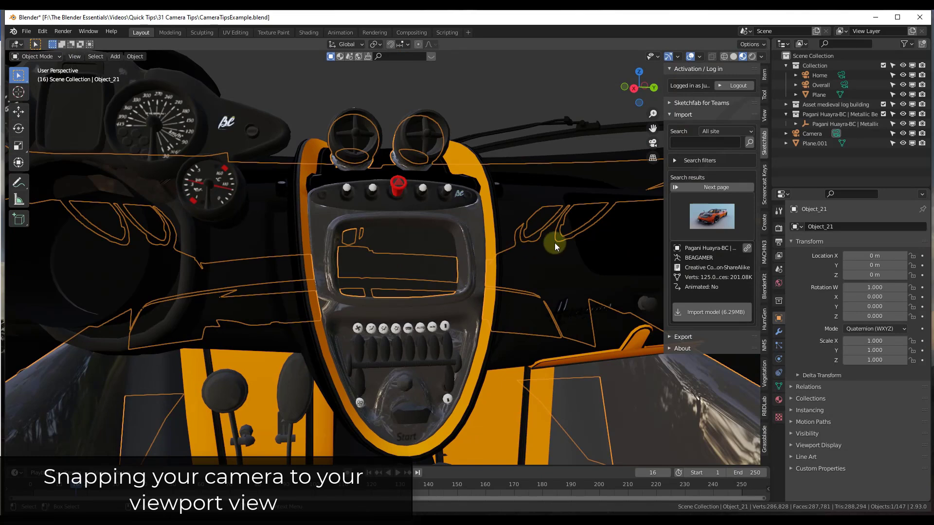
key("n")
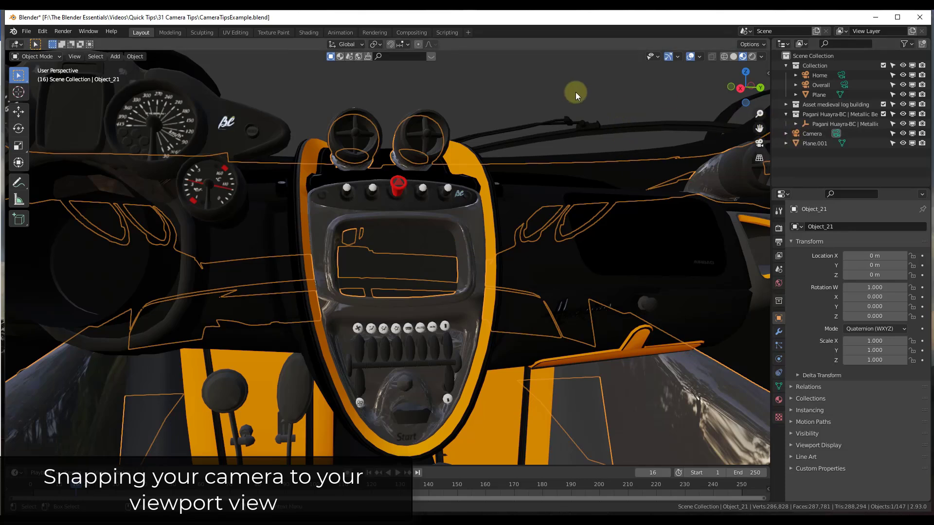
left_click(557, 89)
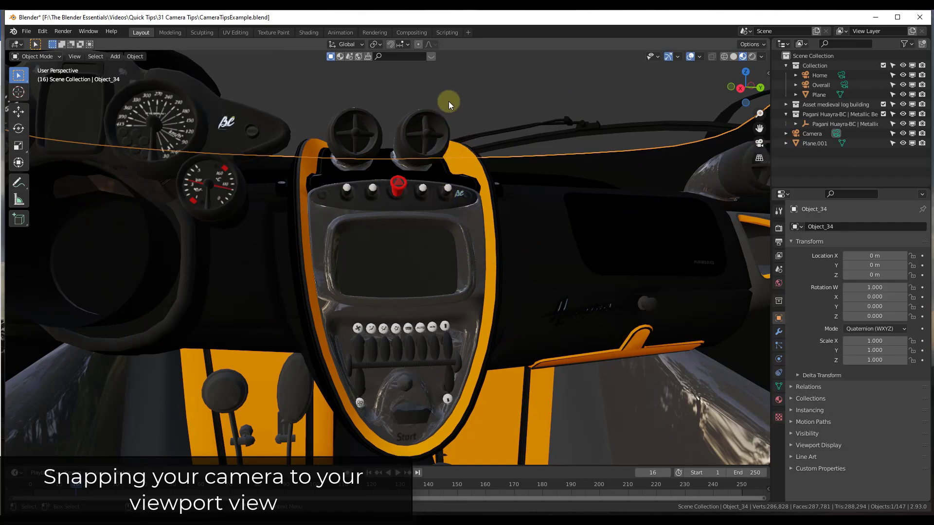
key("ctrl+alt+KP_0")
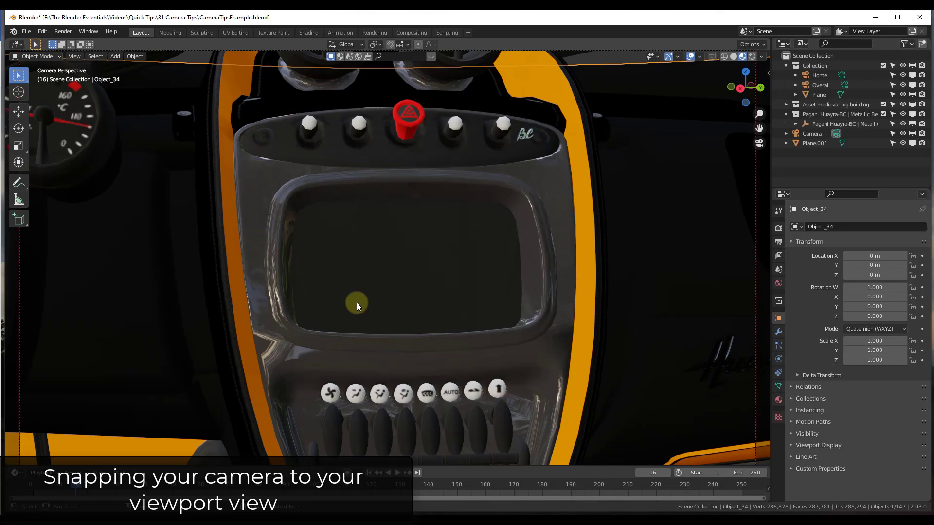
Examine the snapped camera's placement from outside the camera view and return to looking through it.
middle_click_drag(436, 286, 515, 299)
scroll(511, 300, "down", 12)
middle_click_drag(594, 303, 519, 290)
key("KP_0")
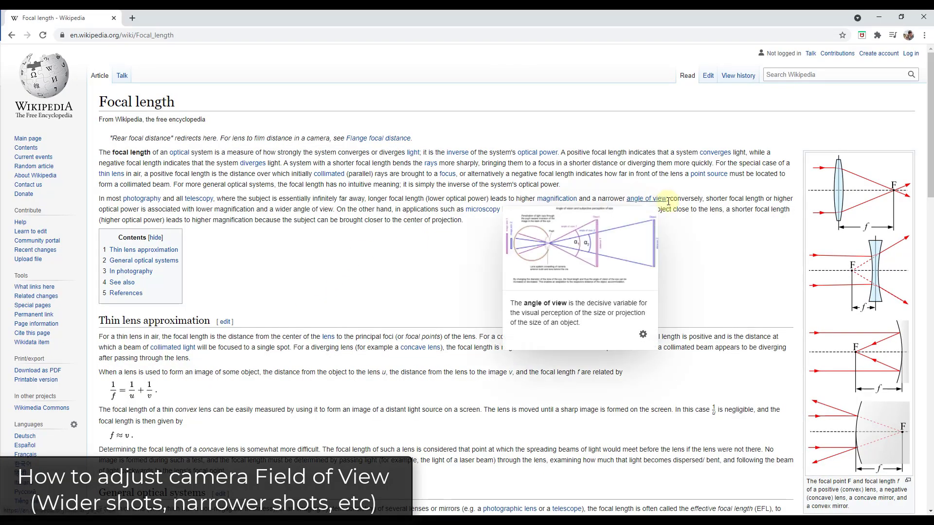
Read the Wikipedia Focal length article on angle of view and its photography lens comparison, and return to Blender.
mouse_move(652, 202)
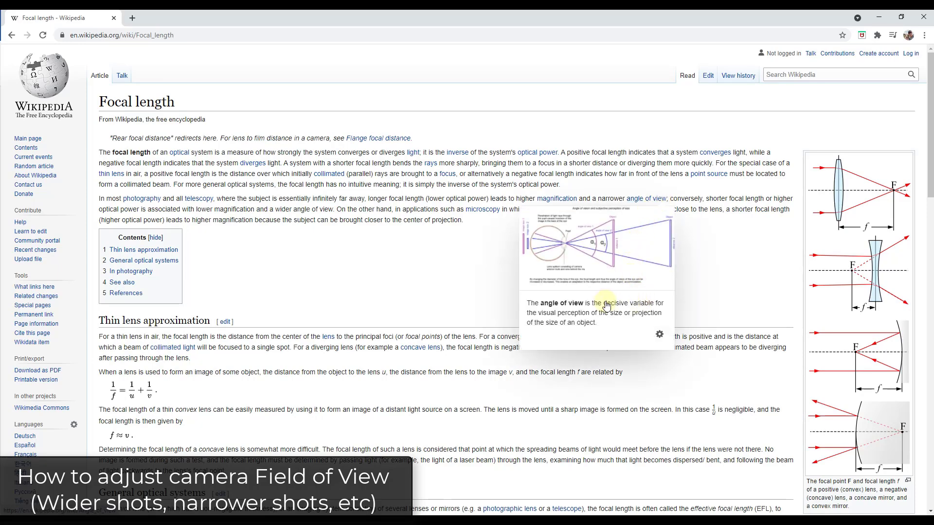
scroll(459, 236, "down", 11)
scroll(459, 235, "down", 4)
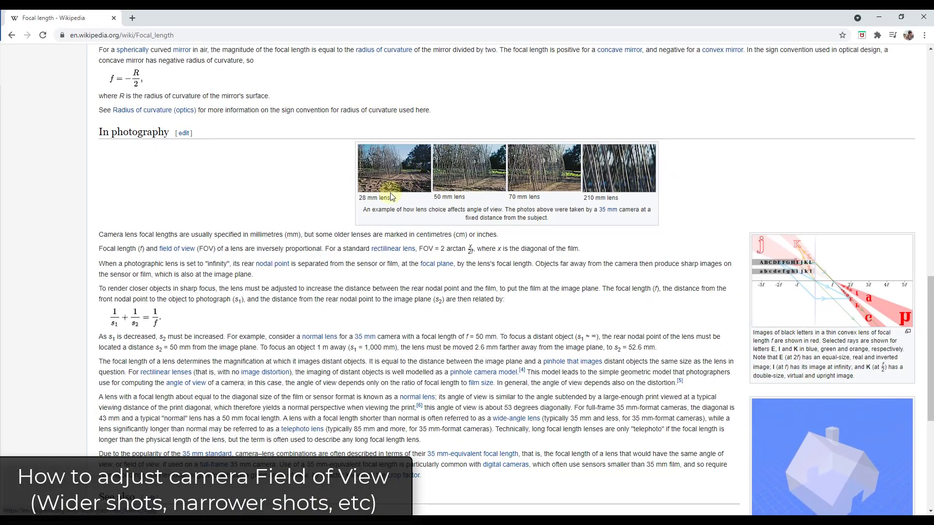
left_click(878, 18)
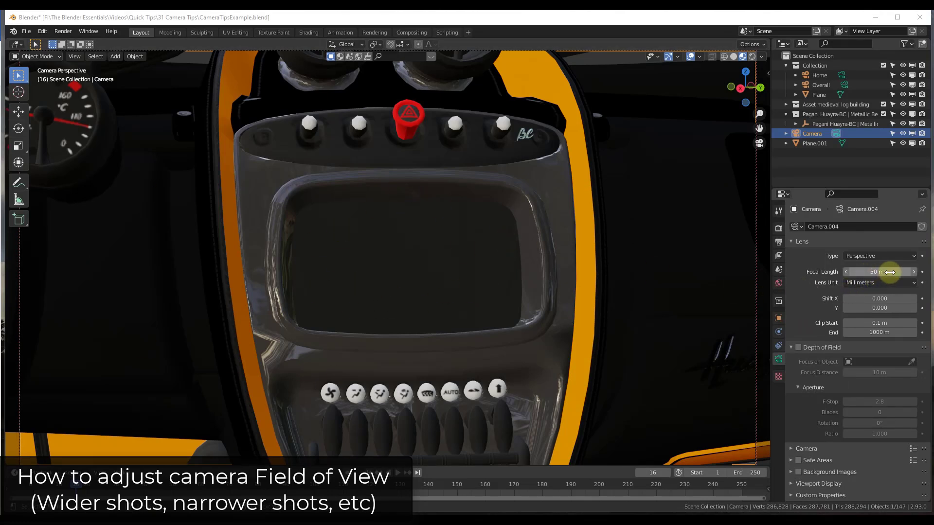
Widen the camera's field of view, trying focal lengths of 10 mm and 16 mm before setting it to 20 mm.
left_click_drag(892, 271, 862, 271)
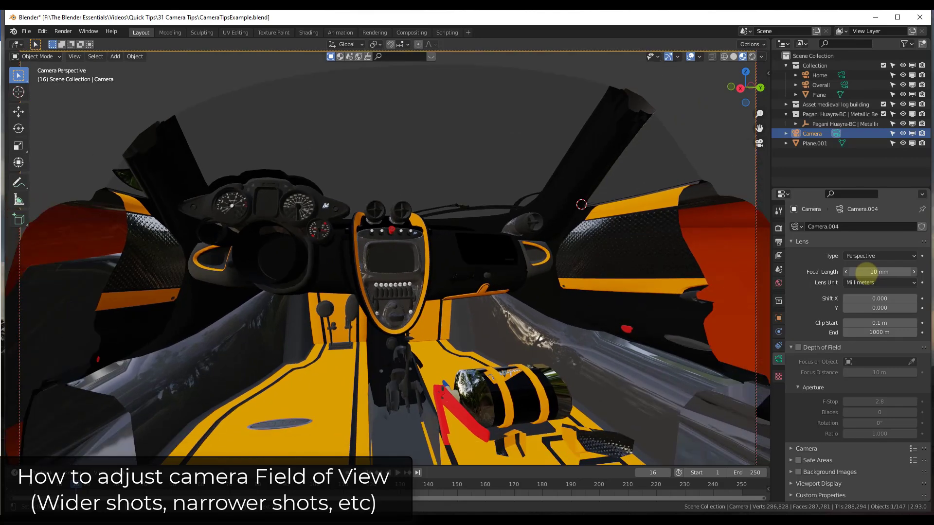
mouse_move(862, 271)
left_mouse_down()
mouse_move(822, 272)
mouse_move(862, 271)
left_mouse_up()
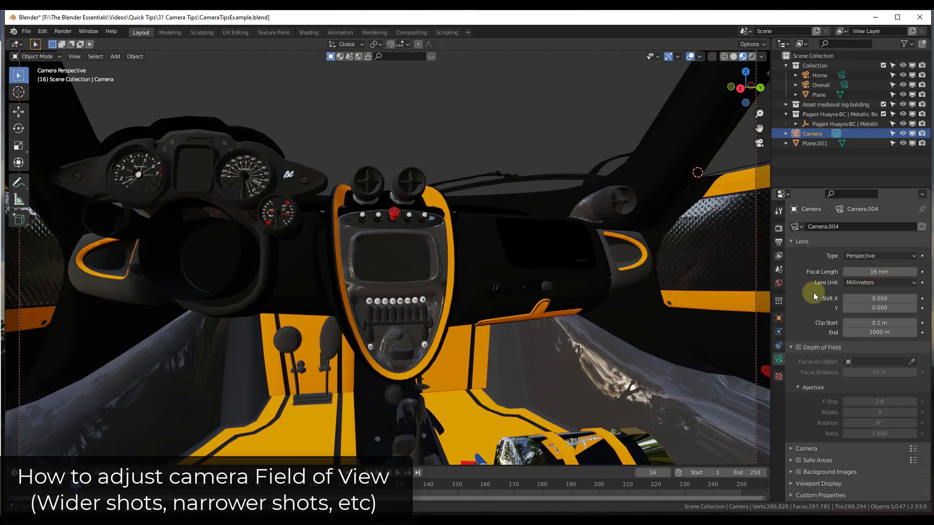
left_click(912, 272)
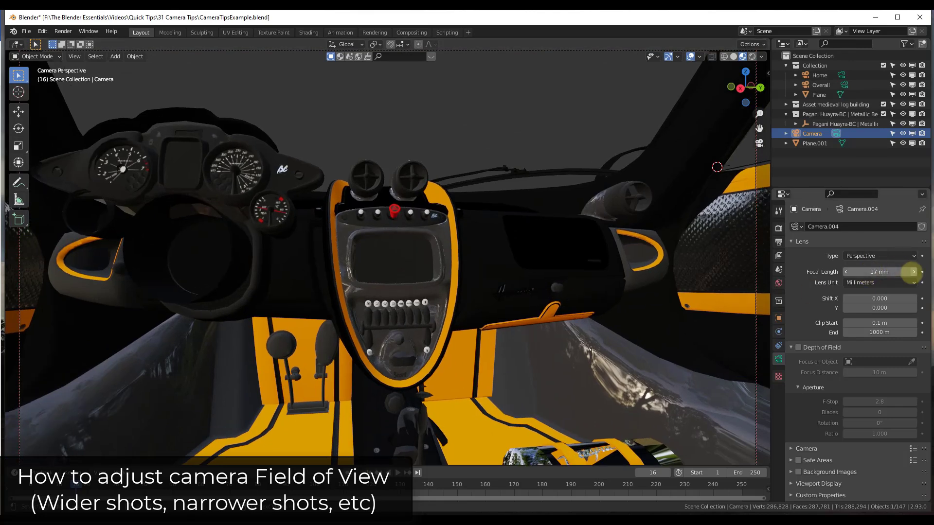
left_click(913, 272)
left_click(913, 272)
left_click(913, 272)
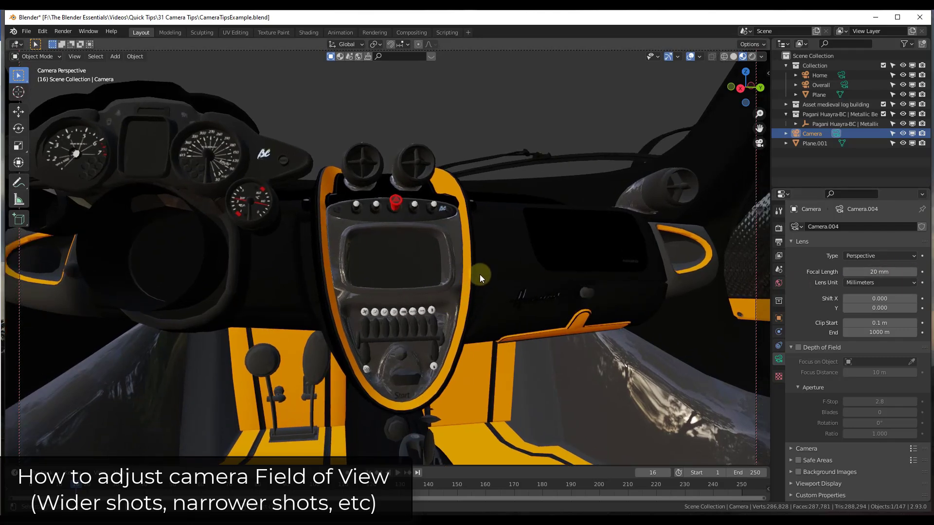
Reframe the interior shot to include the steering wheel and full dashboard, and set the camera's focal length to 25 mm.
middle_click_drag(476, 277, 487, 277)
scroll(564, 267, "down", 2)
middle_click_drag(565, 267, 538, 296)
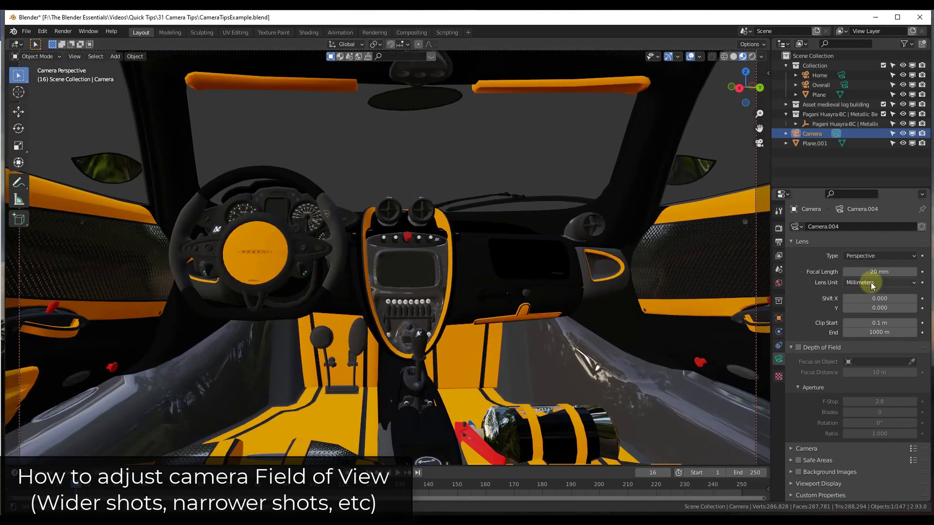
mouse_move(875, 271)
left_mouse_down()
mouse_move(892, 271)
mouse_move(882, 272)
left_mouse_up()
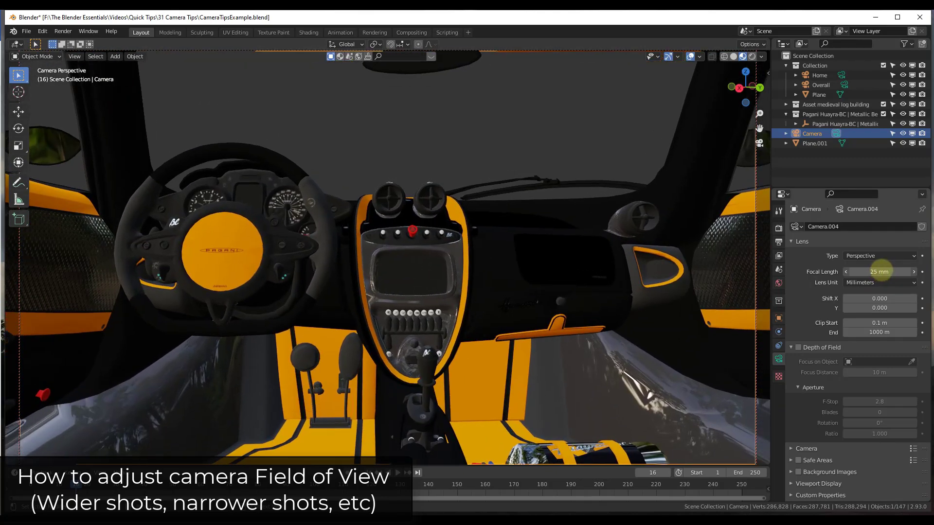
middle_click_drag(547, 307, 543, 332)
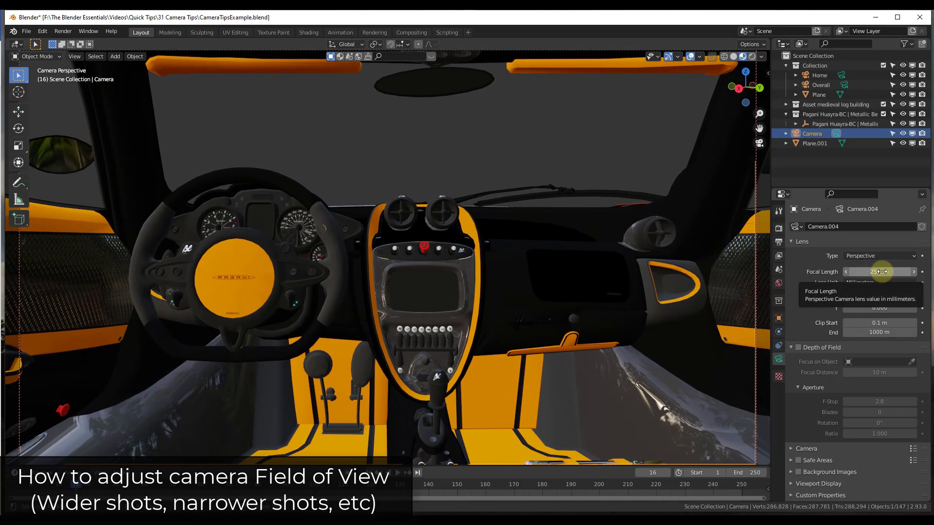
Lower the camera's focal length to 20 mm for comparison and raise it in 1 mm increments to 25 mm.
left_click_drag(889, 272, 885, 271)
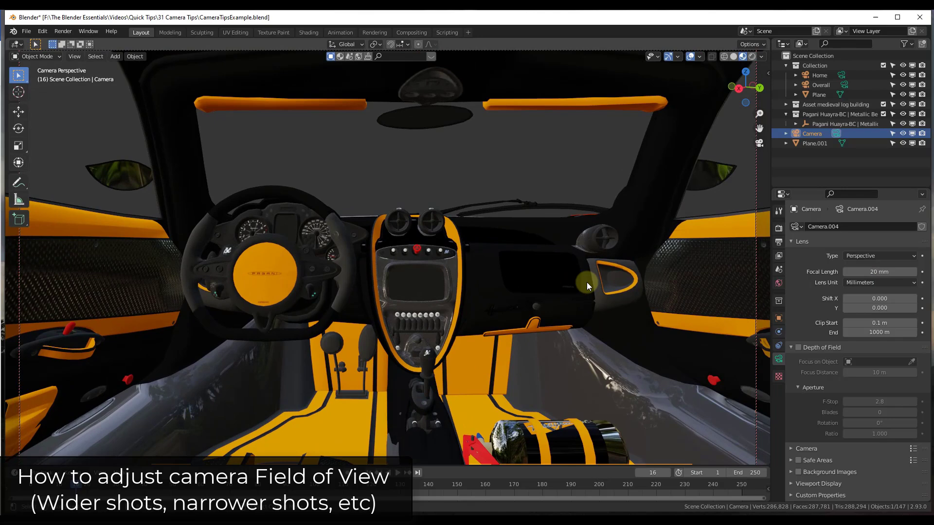
left_click(913, 272)
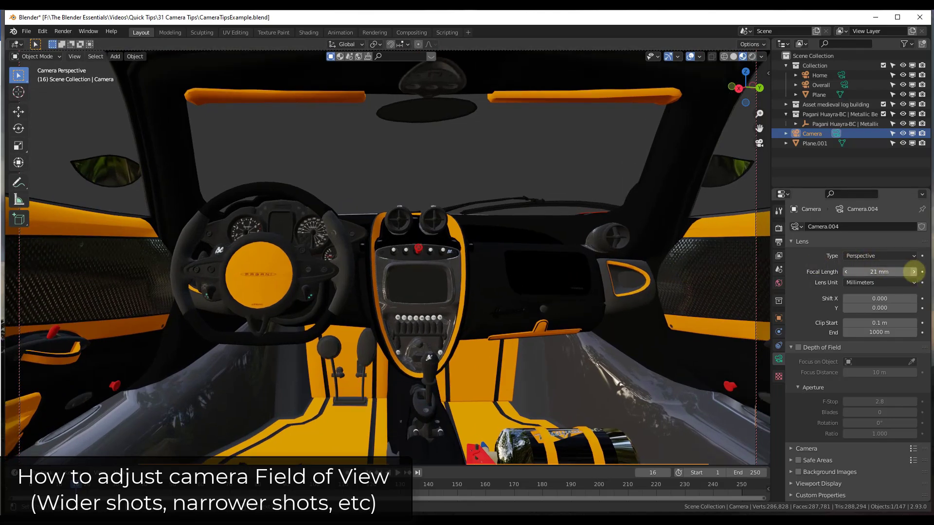
left_click(913, 272)
left_click(913, 272)
left_click(913, 271)
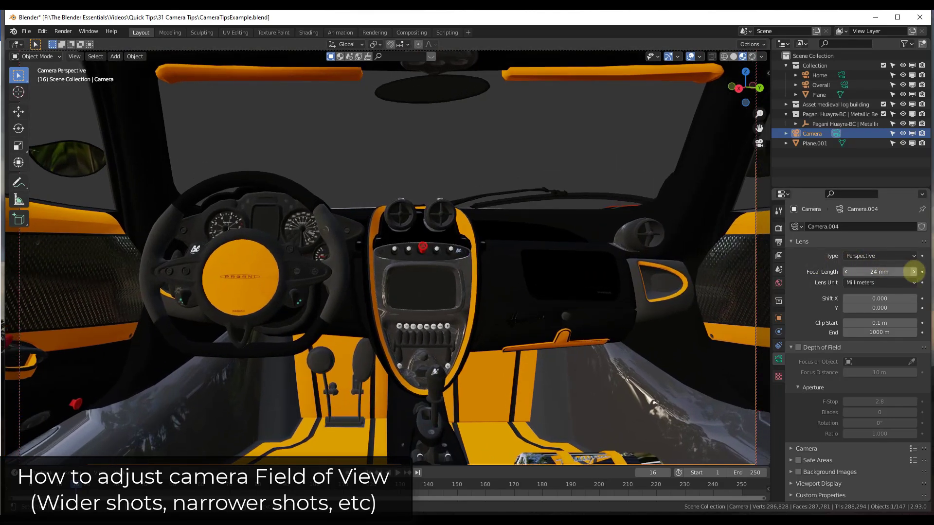
left_click(913, 272)
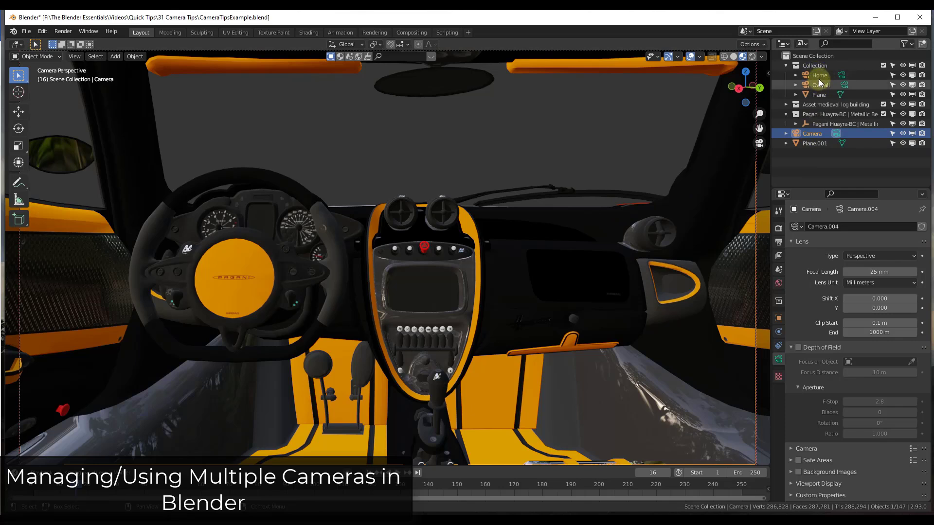
Rename the interior camera as Inside Car, orbit out of its view, and return to looking through it.
double_click(809, 134)
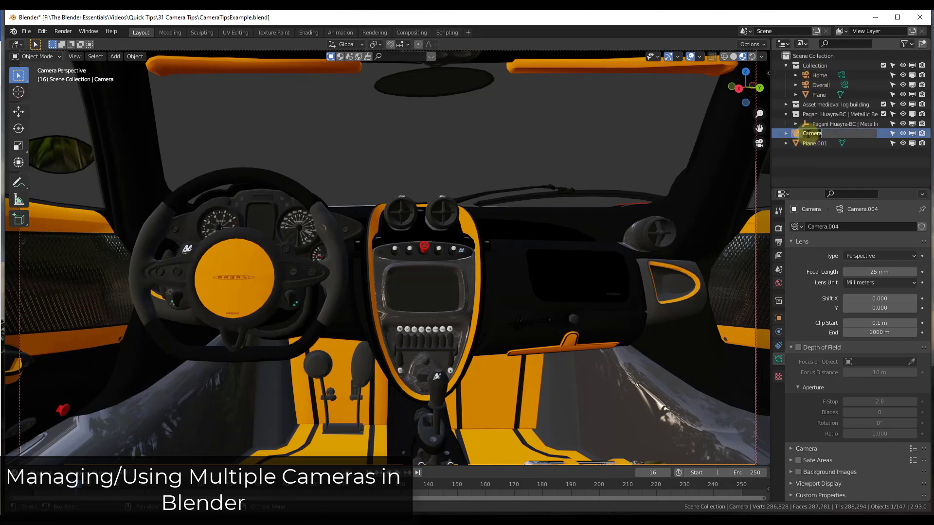
type("Inside Car")
key("Return")
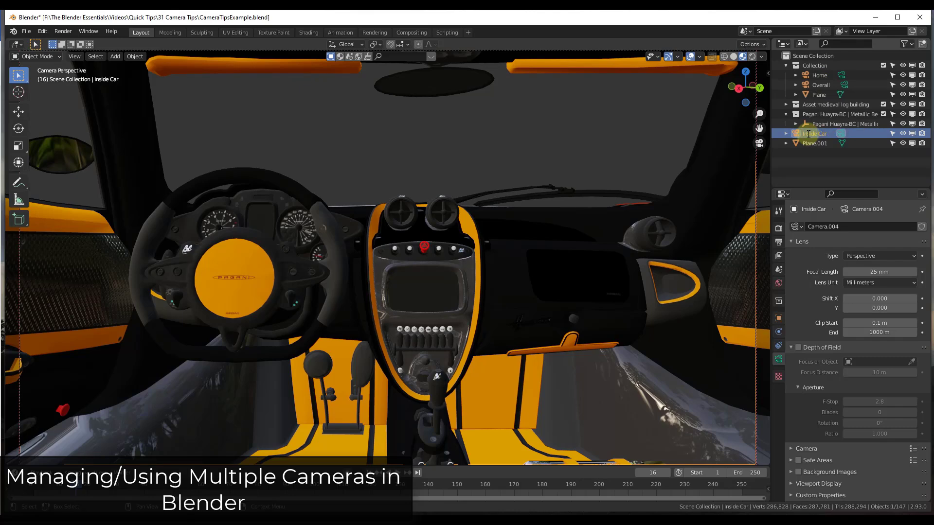
middle_click_drag(454, 290, 454, 291)
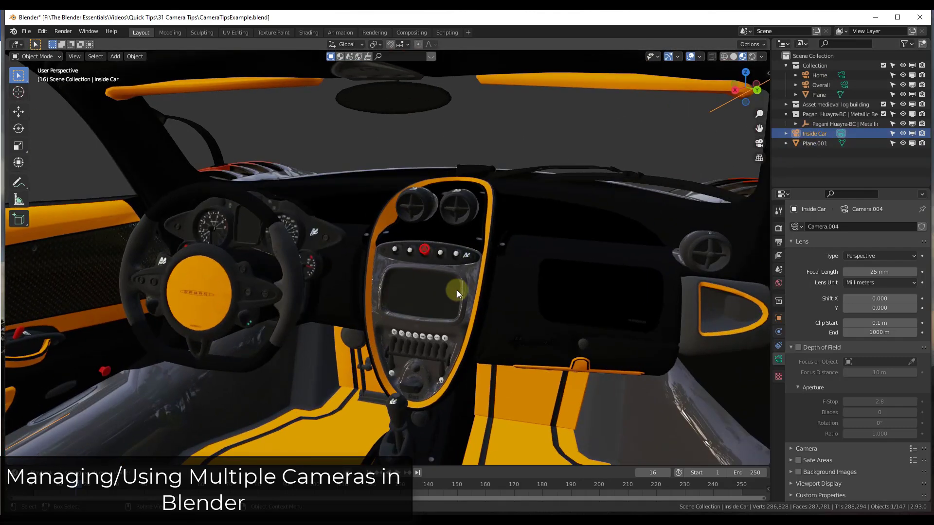
key("KP_0")
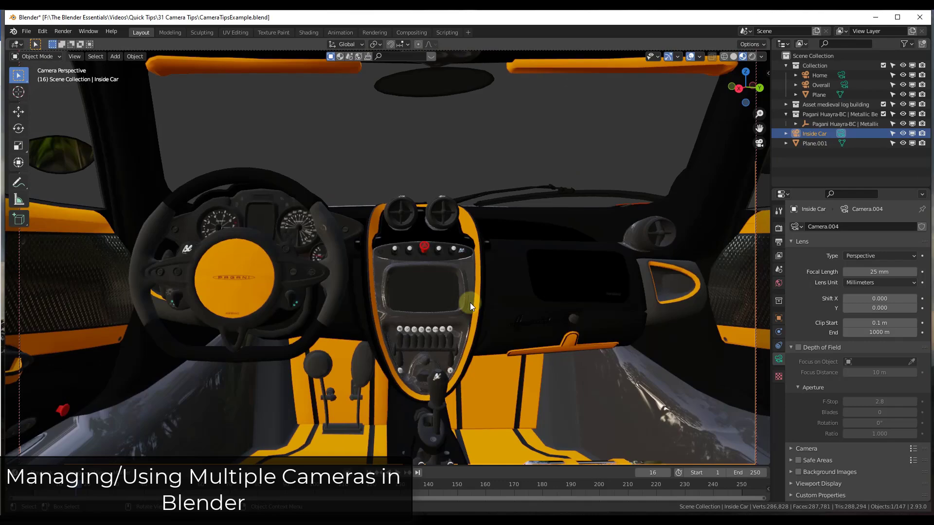
Leave the Inside Car camera's view and navigate across the scene from the sports car to the medieval log village.
middle_click_drag(469, 303, 443, 305)
key("KP_0")
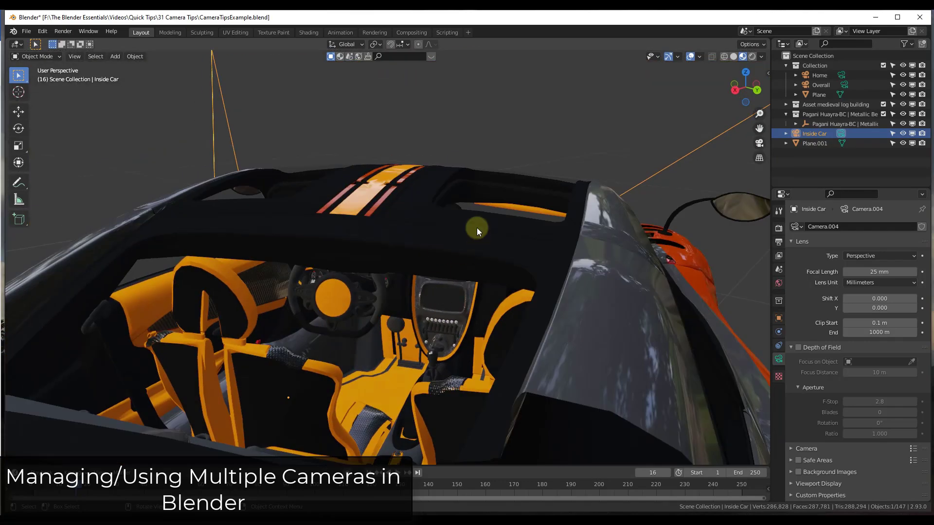
scroll(442, 241, "down", 15)
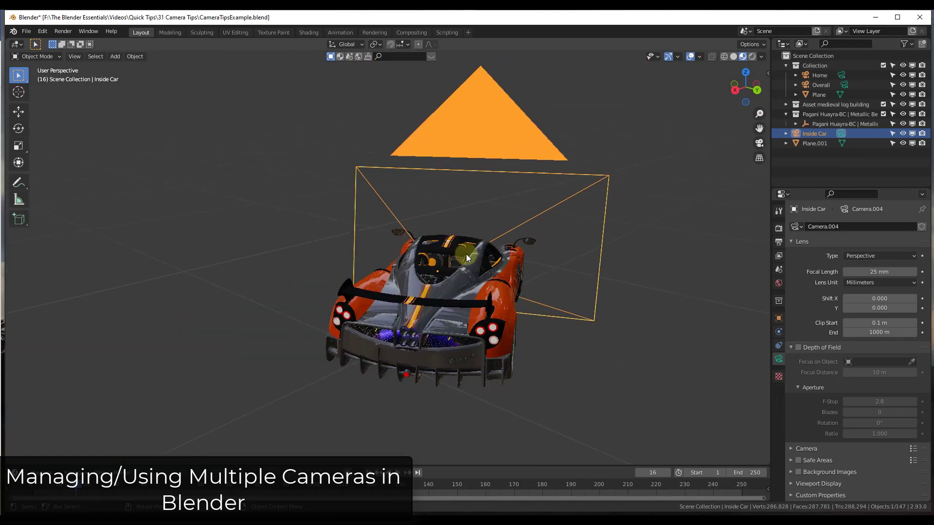
middle_click_drag(444, 270, 688, 256)
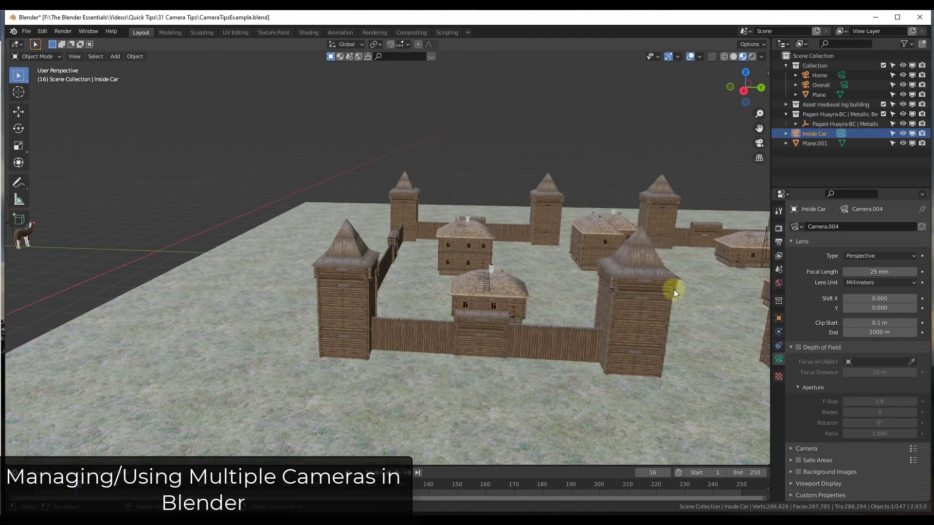
middle_click_drag(673, 290, 417, 285)
scroll(436, 256, "down", 4)
scroll(409, 247, "down", 5)
scroll(443, 136, "up", 5)
scroll(442, 139, "up", 2)
Select a village tower, a wall section and the Home camera, and examine where the cameras sit around the village.
left_click(366, 342)
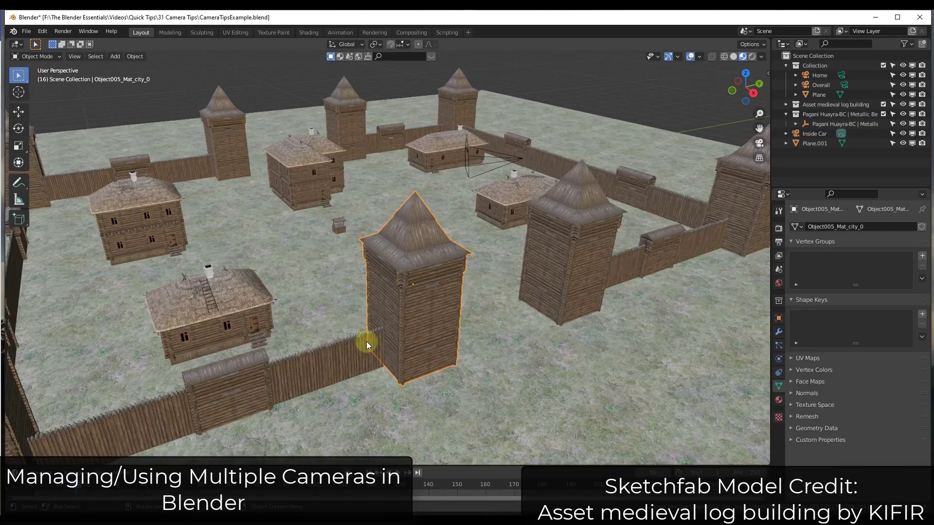
left_click(255, 384)
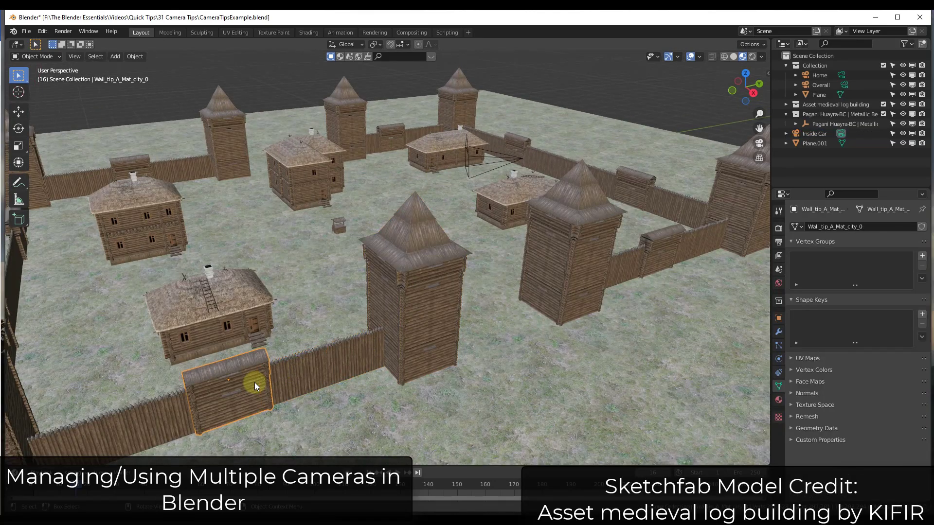
middle_click_drag(415, 225, 397, 229)
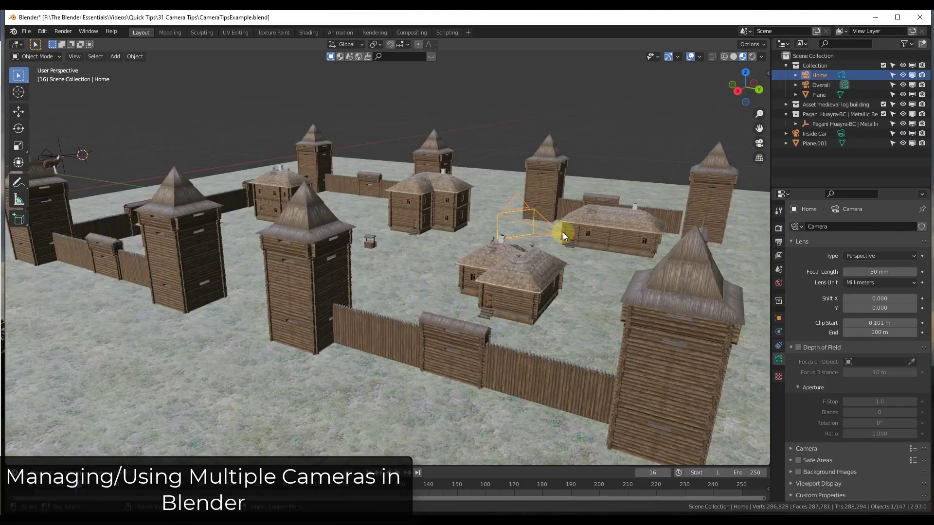
middle_click_drag(428, 254, 466, 252)
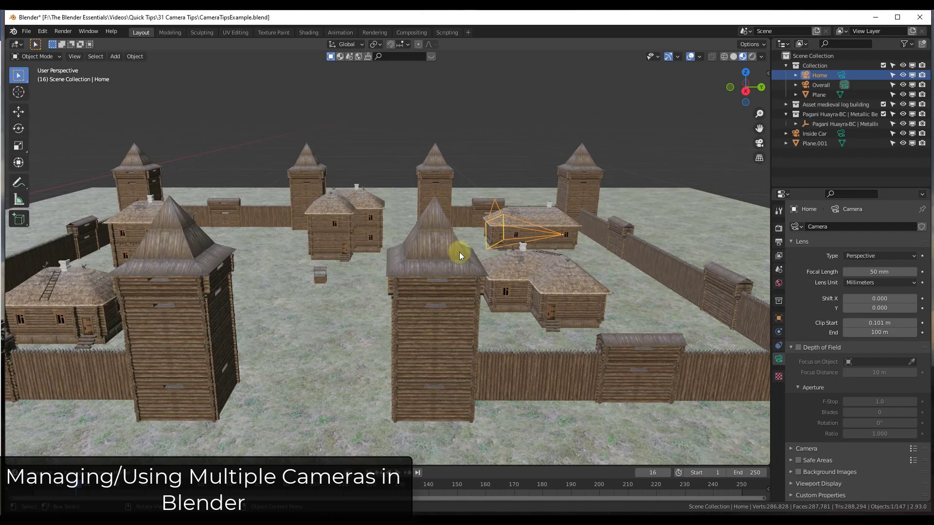
scroll(459, 251, "down", 7)
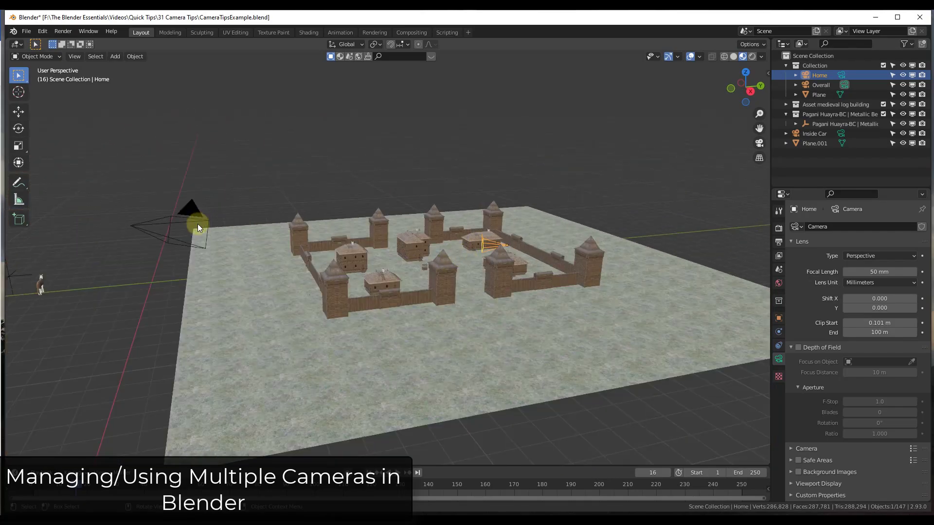
scroll(489, 230, "up", 7)
mouse_move(482, 269)
middle_mouse_down()
mouse_move(414, 264)
mouse_move(480, 270)
middle_mouse_up()
scroll(480, 270, "down", 5)
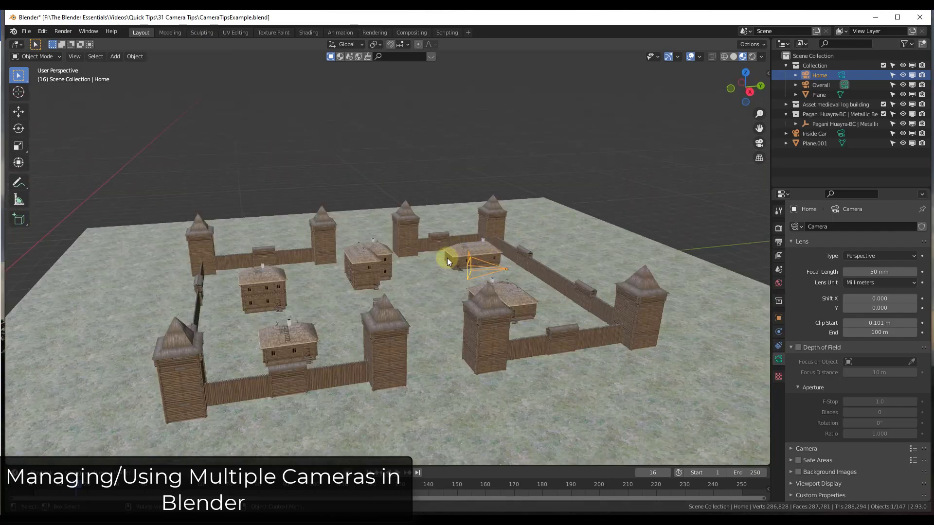
scroll(446, 258, "up", 2)
Look through the active Overall camera and return to the free perspective view, switching back and forth between them.
key("KP_0")
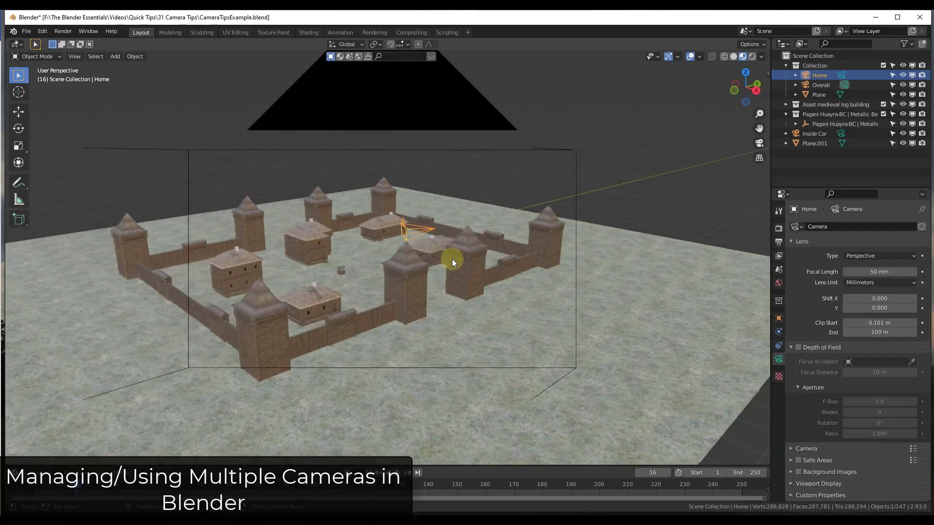
key("KP_0")
key("KP_0")
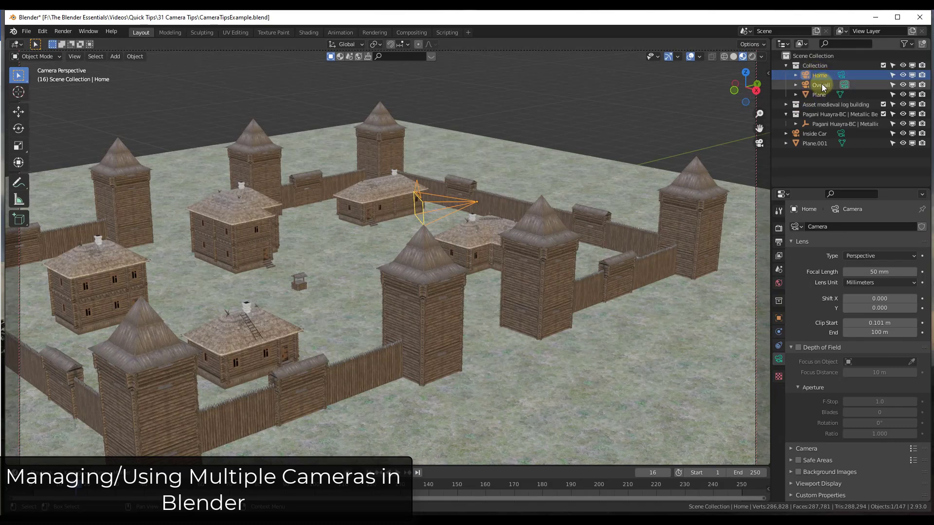
middle_click_drag(345, 278, 377, 241)
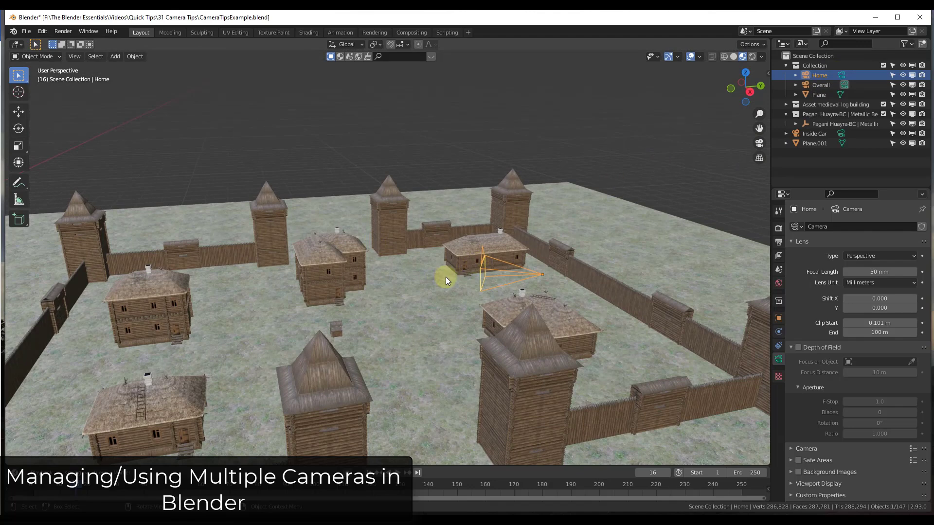
key("KP_0")
key("KP_0")
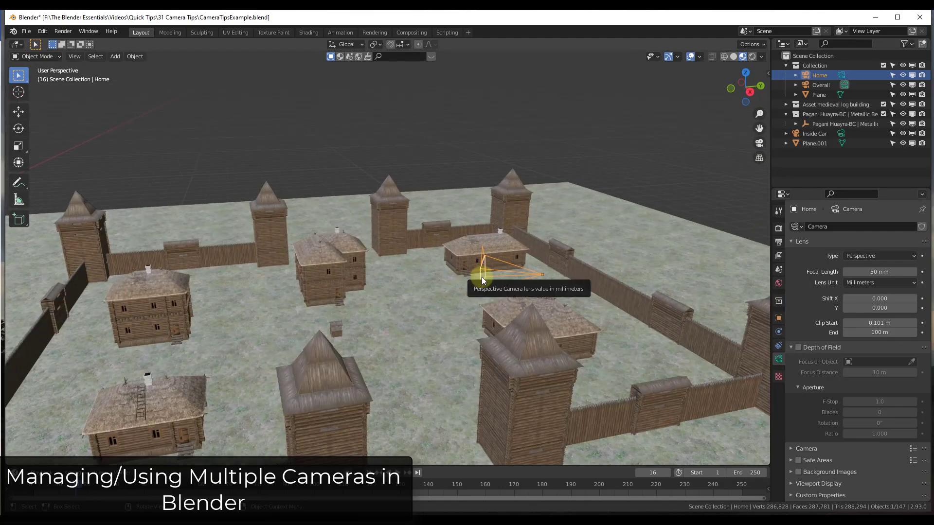
Select the Overall camera, set it as the active camera to look through it, and return to the free view.
left_click(821, 86)
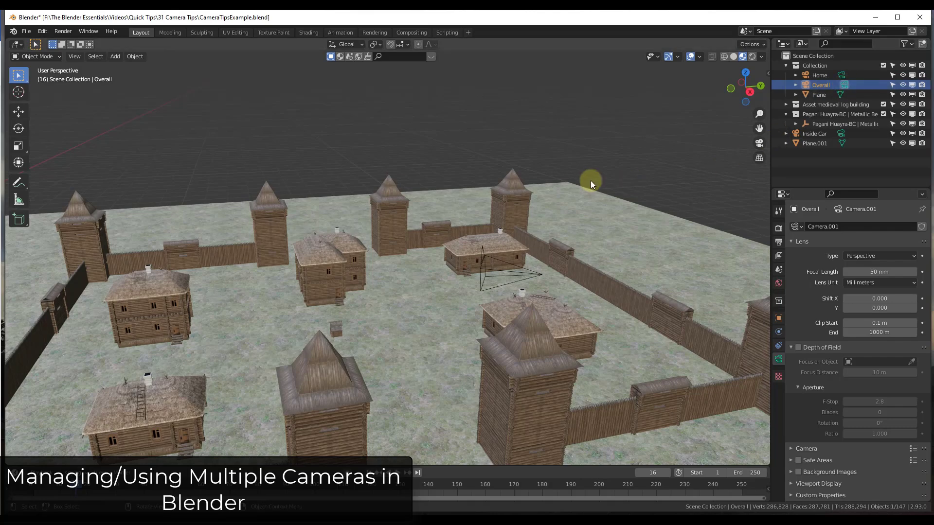
key("ctrl+KP_0")
key("KP_0")
Make the Home camera active from the scene's object list, look through it, and return to the free view.
left_click(842, 76)
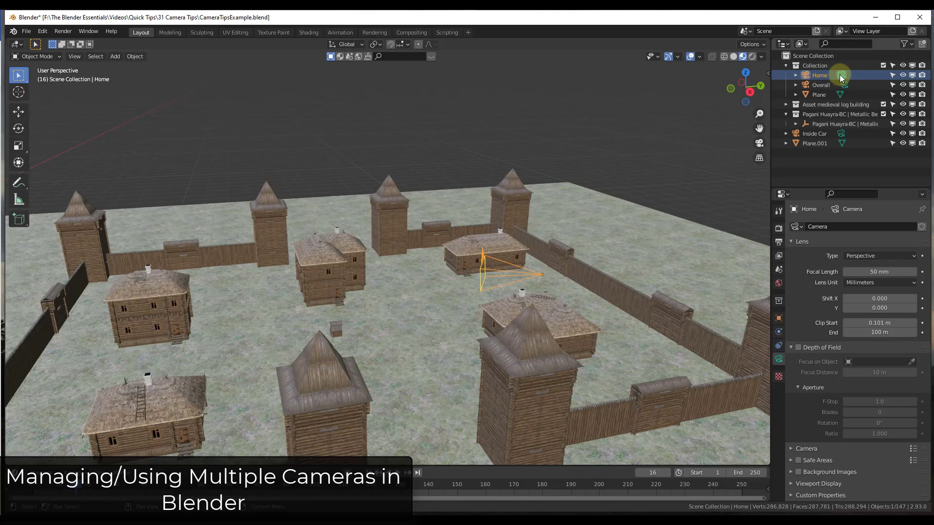
key("KP_0")
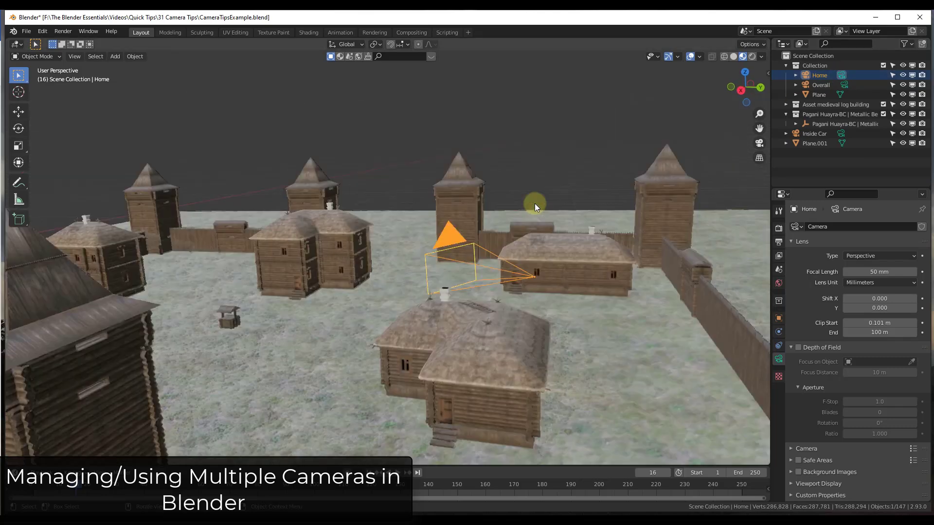
key("KP_0")
key("KP_0")
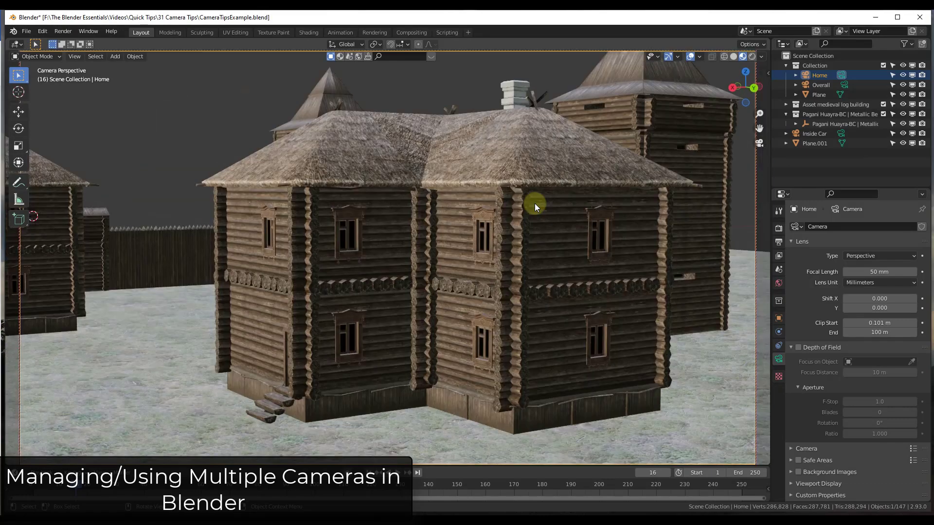
key("KP_0")
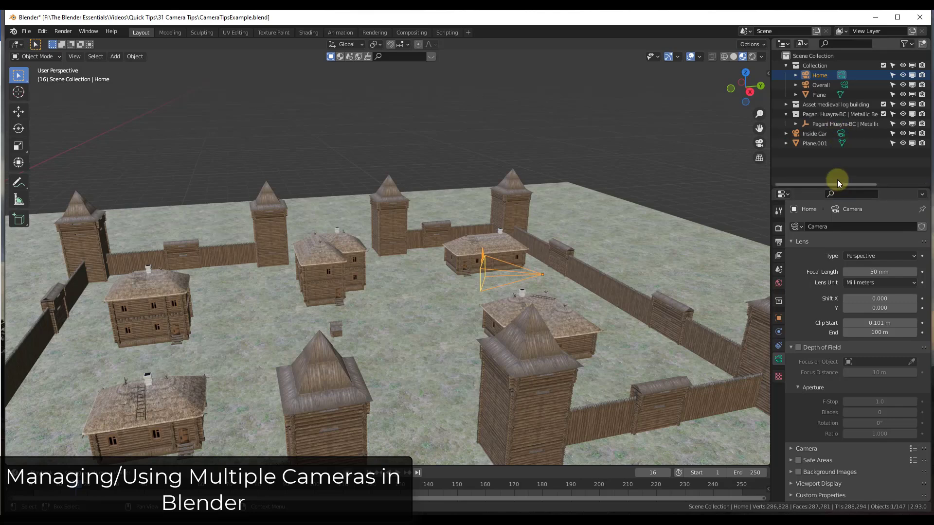
Make the Inside Car camera active, look through it, and return to the free view.
left_click(836, 134)
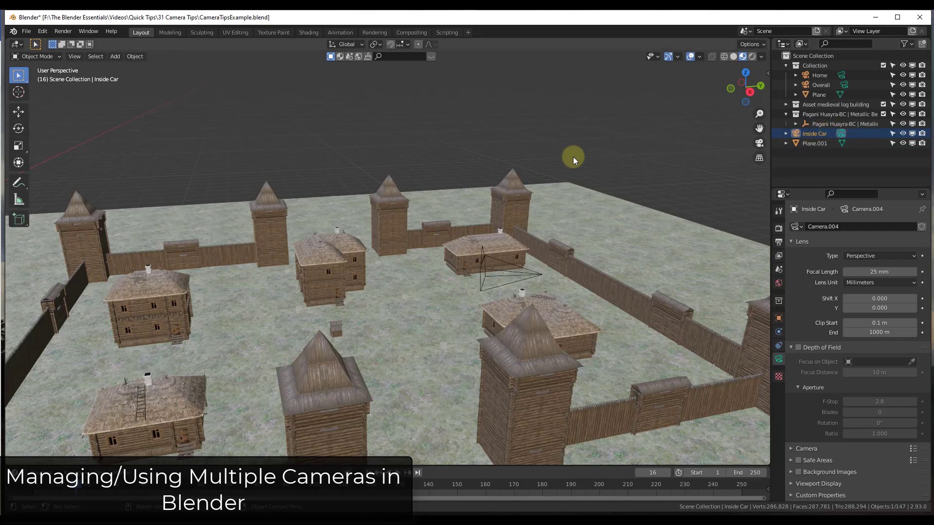
key("KP_0")
key("KP_0")
Switch the active camera between Overall and Home, and make the selected Home camera active while looking through Overall.
left_click(845, 84)
left_click(841, 76)
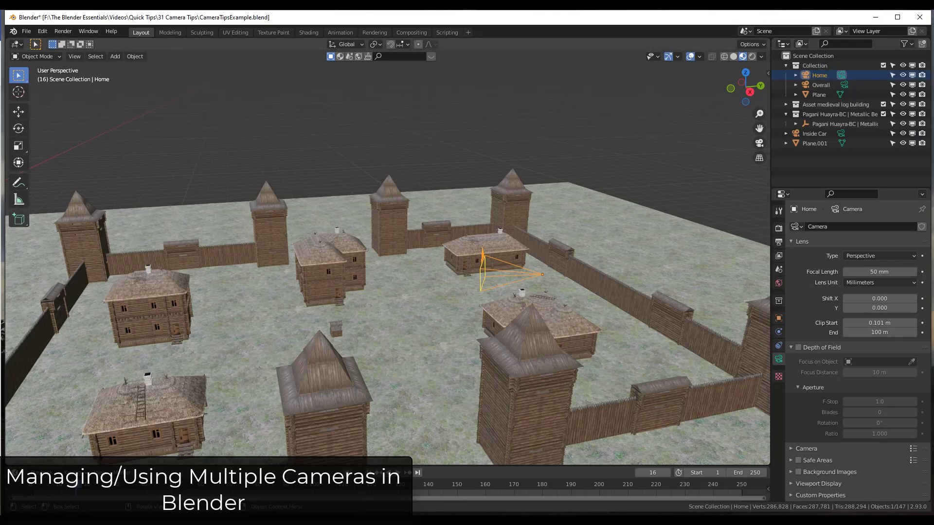
key("KP_0")
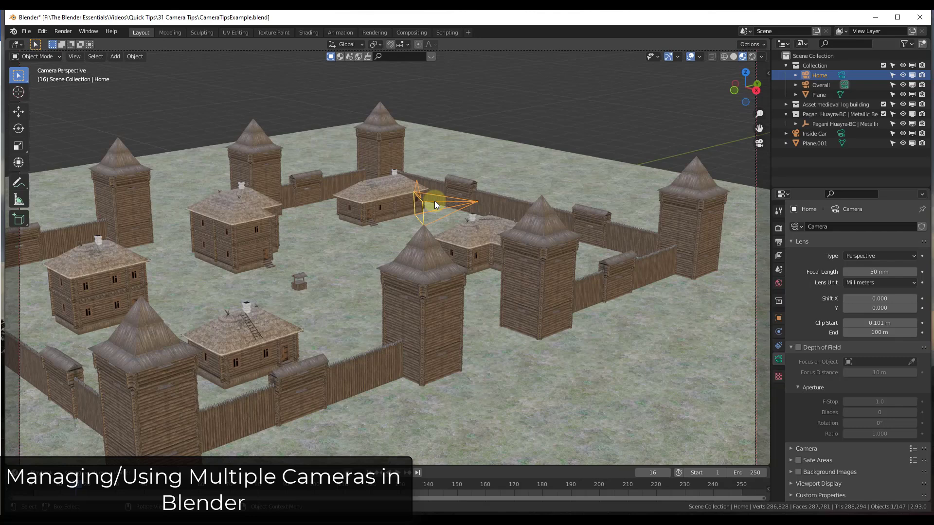
key("ctrl+KP_0")
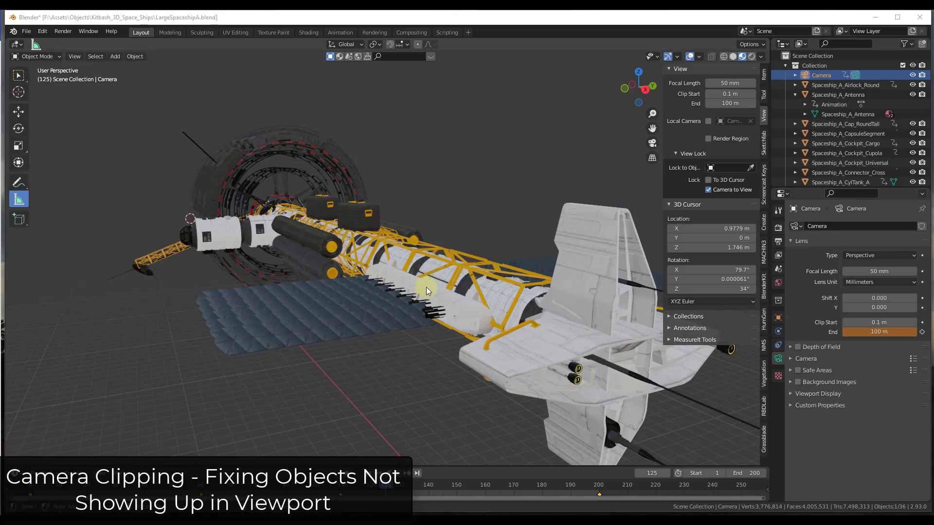
Zoom and orbit around the large spaceship to examine how viewport clipping affects its distant parts.
middle_click_drag(233, 263, 445, 223)
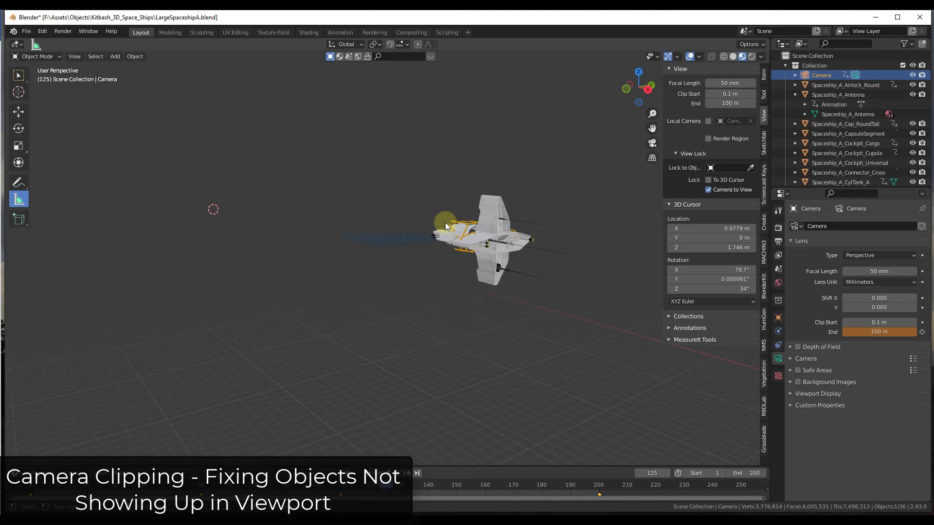
scroll(448, 229, "up", 4)
scroll(447, 230, "down", 6)
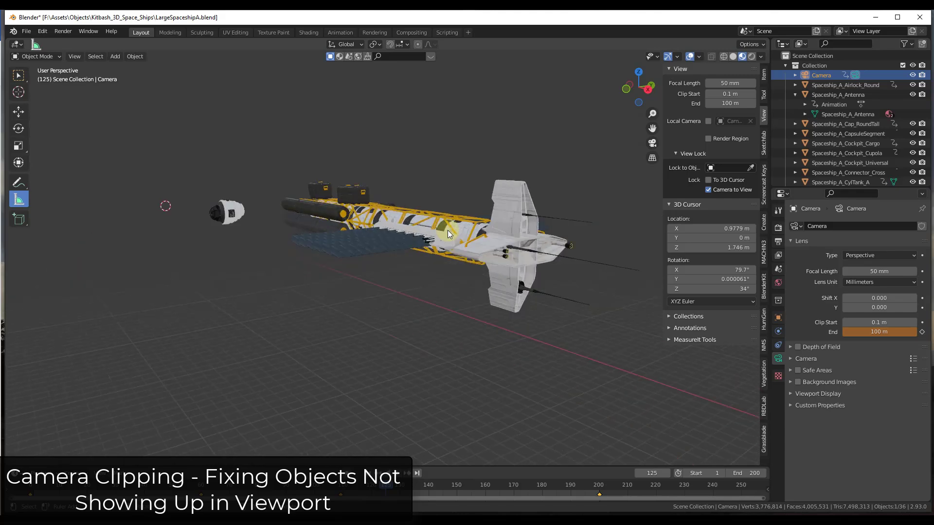
scroll(447, 231, "up", 4)
scroll(448, 232, "down", 1)
scroll(450, 228, "up", 3)
middle_click_drag(459, 249, 455, 245)
Select the spaceship's tail hull section and examine the viewport clipping from nearer and farther viewing distances.
left_click(386, 182)
middle_click_drag(386, 182, 266, 118)
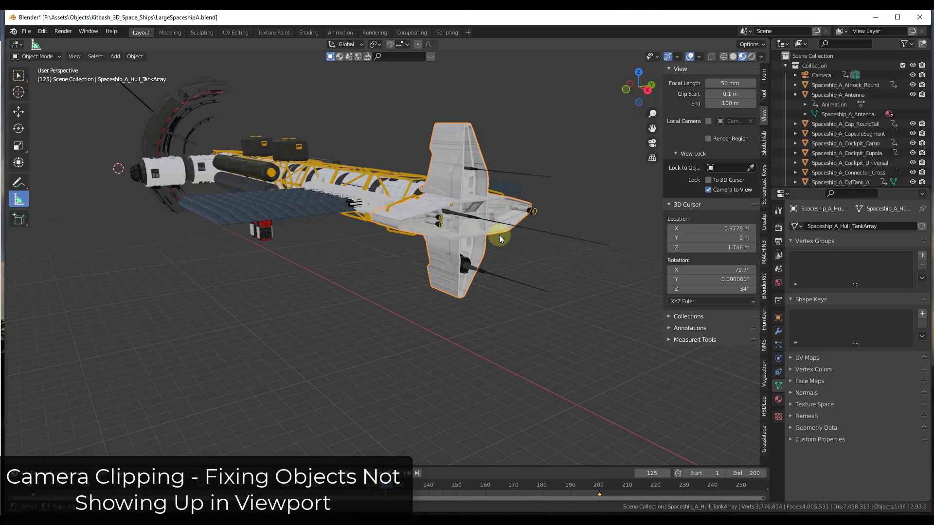
scroll(388, 173, "down", 10)
middle_click_drag(392, 194, 398, 197)
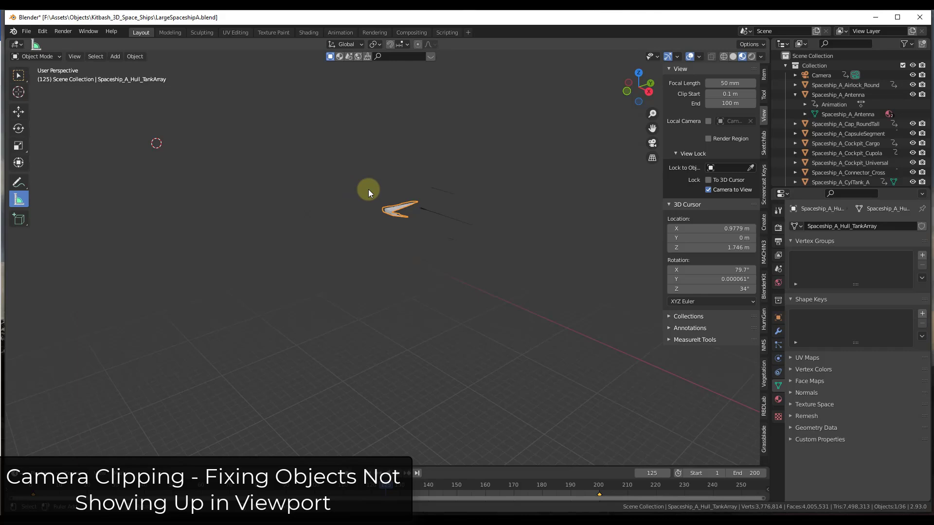
scroll(395, 190, "up", 8)
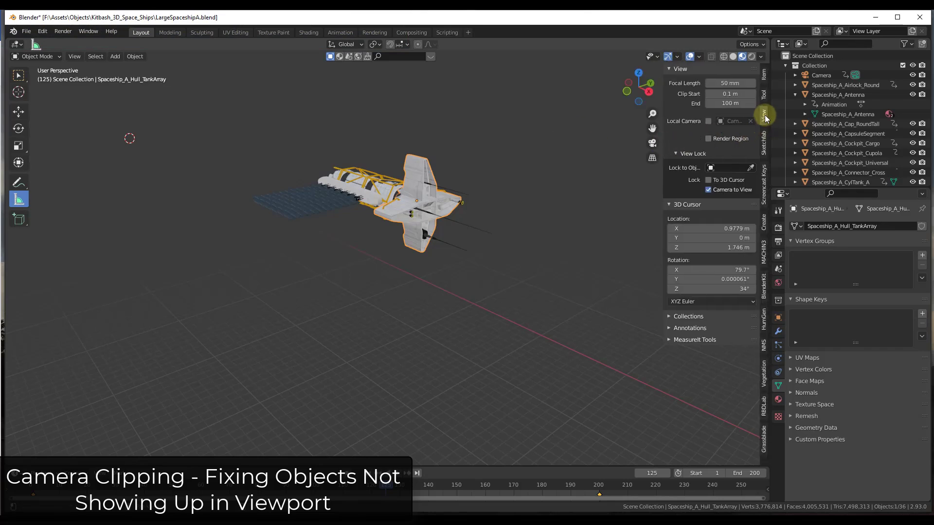
Raise the viewport's clip end distance to 132 m.
left_click(679, 68)
left_click(670, 69)
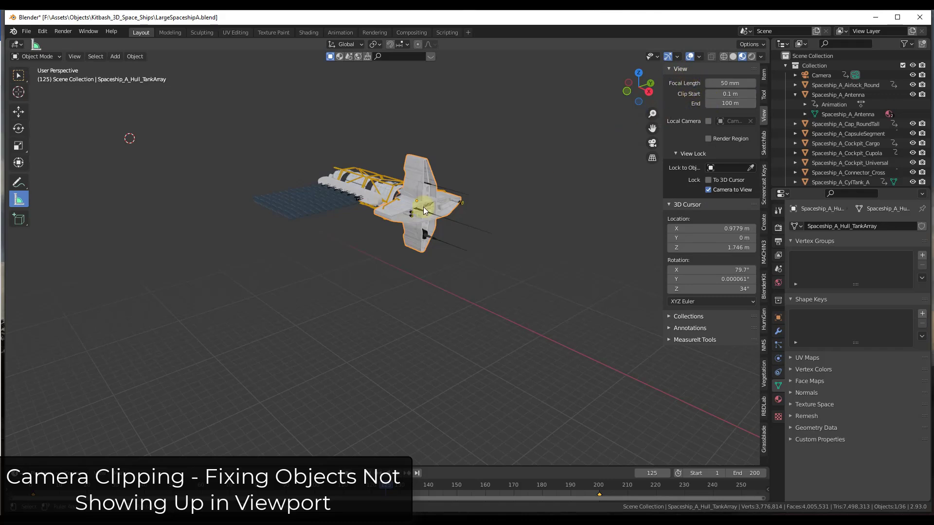
scroll(337, 165, "up", 3)
scroll(354, 173, "down", 2)
middle_click_drag(356, 174, 392, 176)
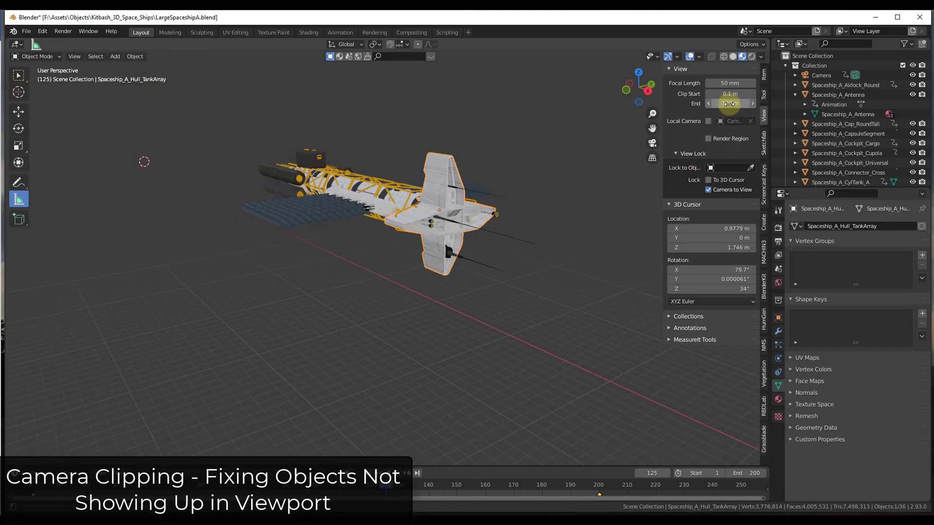
left_click_drag(731, 103, 435, 208)
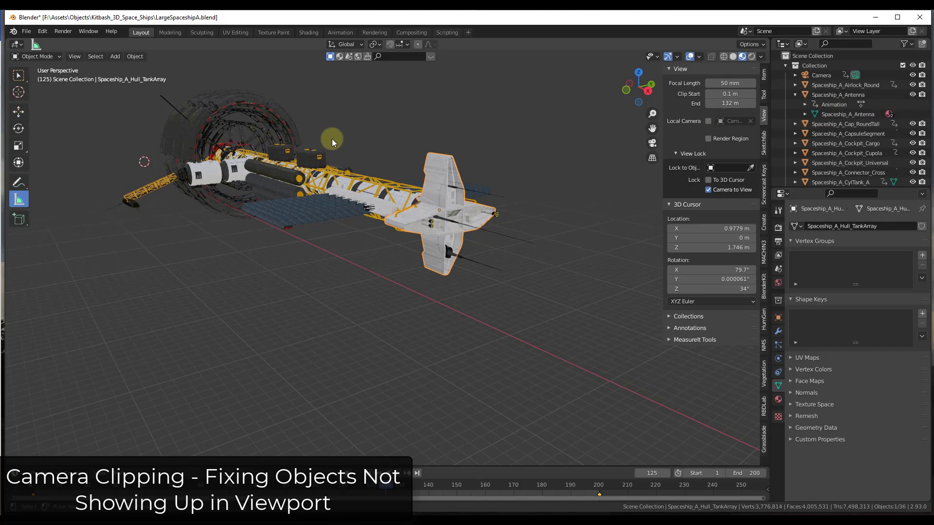
Increase the viewport's clip end distance to 156 m and check the spaceship from another angle.
middle_click_drag(320, 136, 602, 155)
left_click_drag(730, 103, 850, 110)
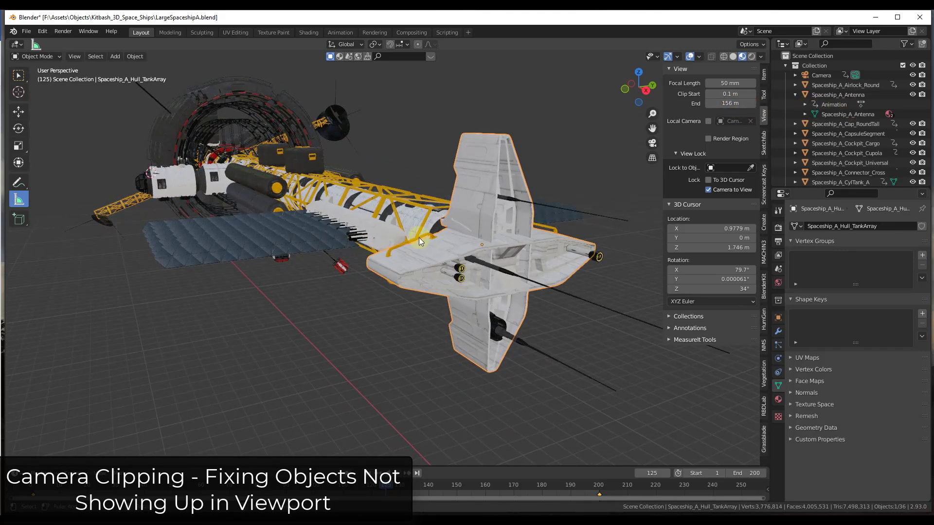
scroll(401, 230, "down", 2)
middle_click_drag(402, 230, 413, 234)
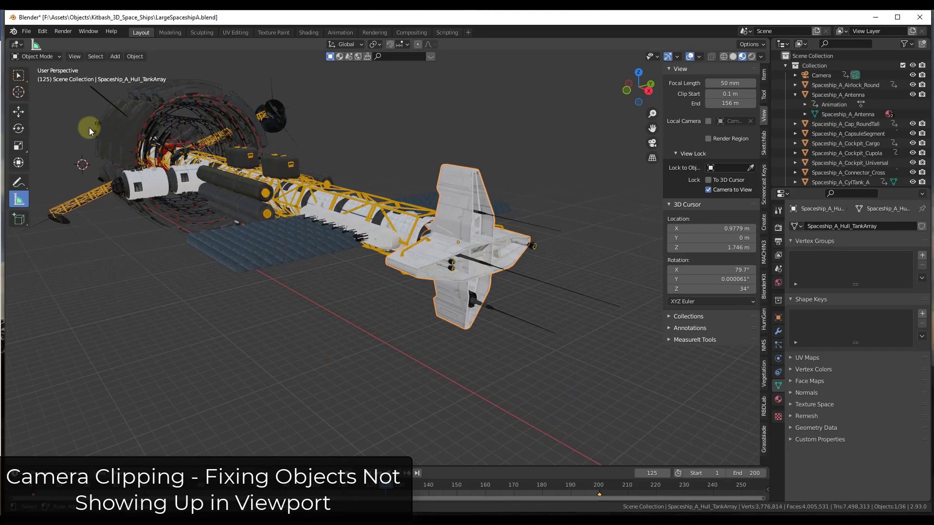
Set the viewport's clip end to 1000 m and check the whole spaceship from different distances.
left_click(720, 103)
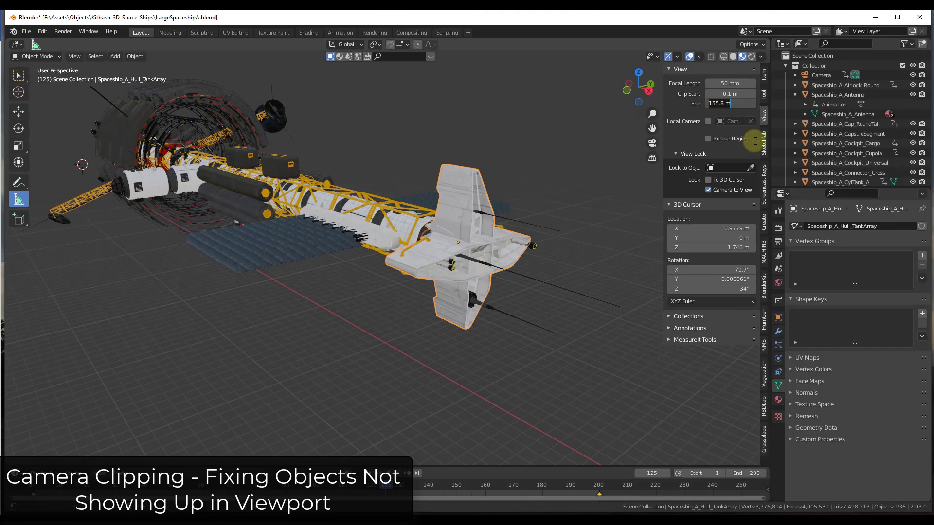
key("ctrl+a")
type("1000")
key("Return")
scroll(436, 277, "down", 2)
scroll(308, 183, "up", 3)
middle_click_drag(310, 189, 359, 196)
scroll(341, 195, "down", 1)
scroll(349, 218, "down", 2)
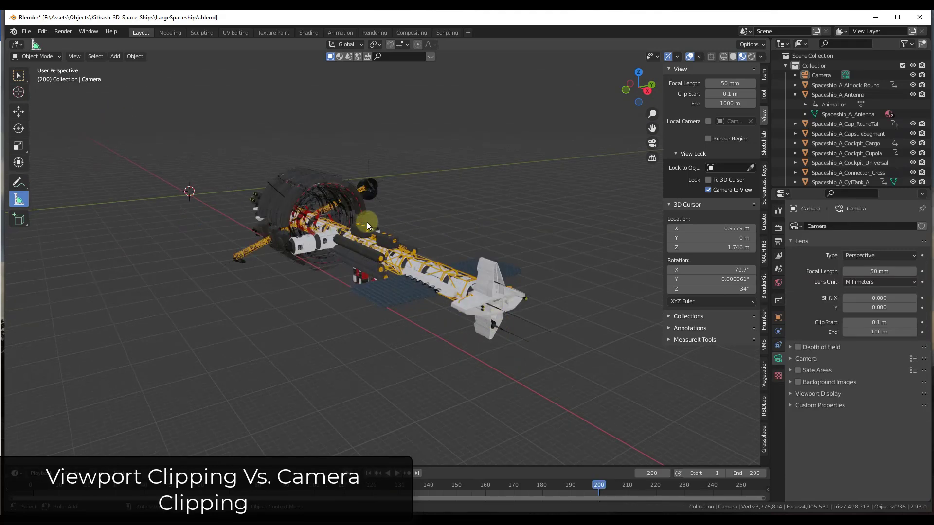
Set the spaceship camera's clip end to 1000 m and compare its view with the user perspective.
key("KP_0")
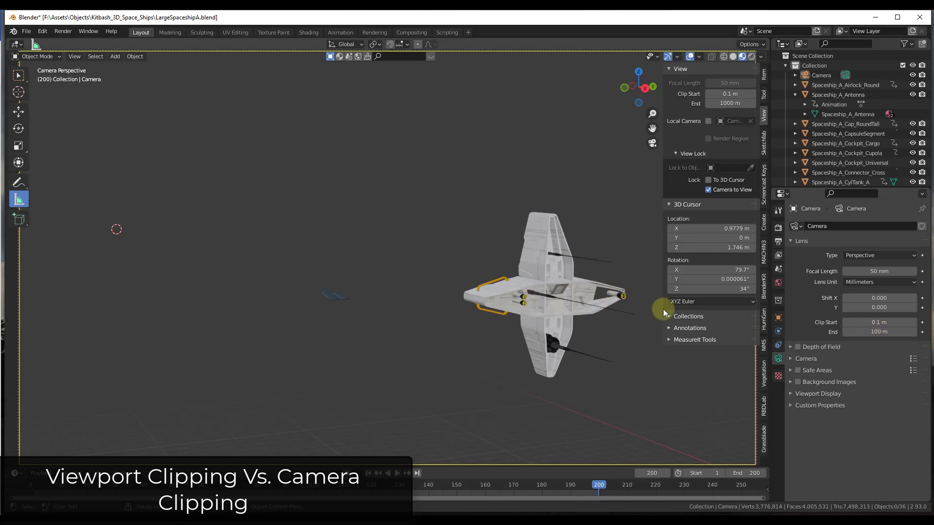
left_click(865, 332)
key("BackSpace")
key("BackSpace")
key("Return")
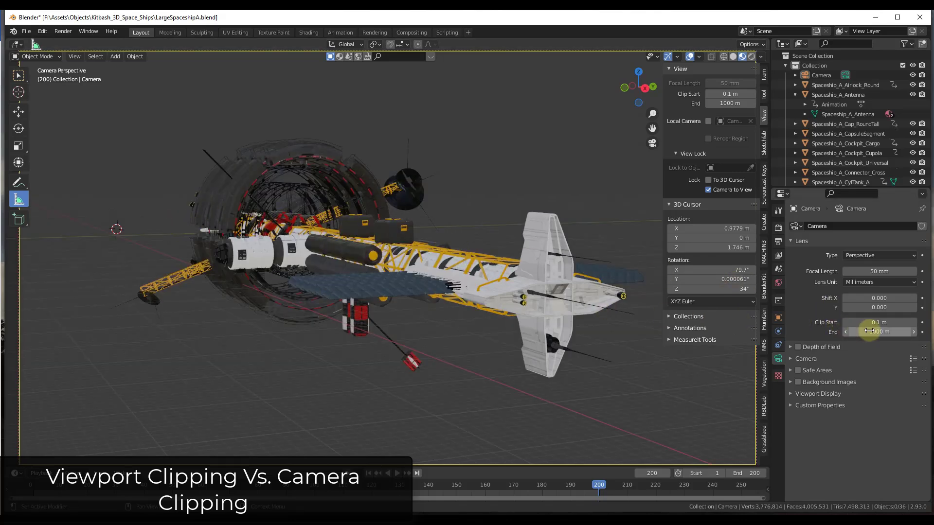
key("KP_0")
key("KP_0")
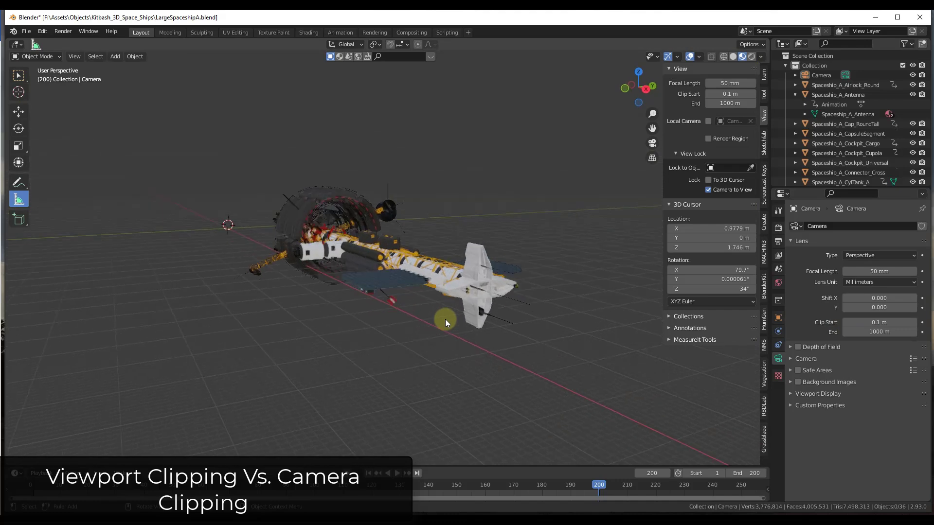
key("KP_0")
key("KP_0")
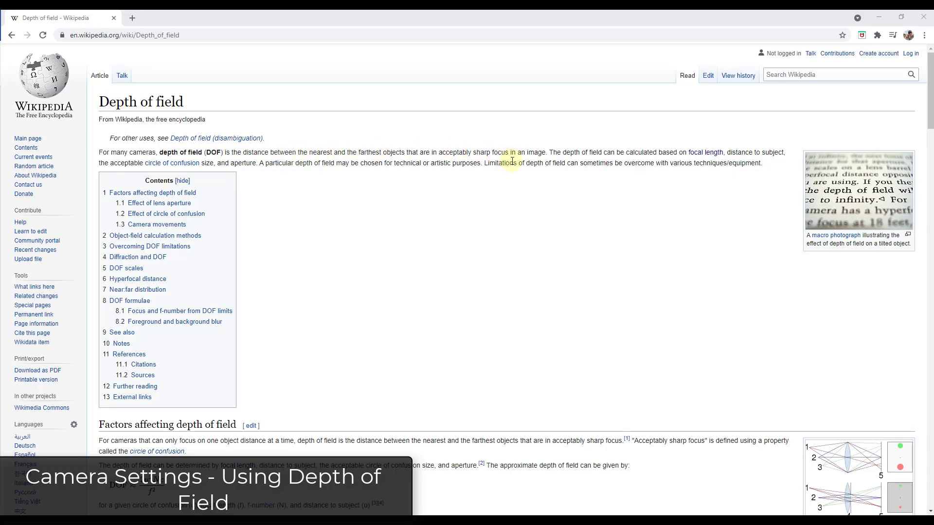
Review the Wikipedia depth of field article down to its aperture comparison photos and switch back to Blender.
scroll(608, 292, "down", 5)
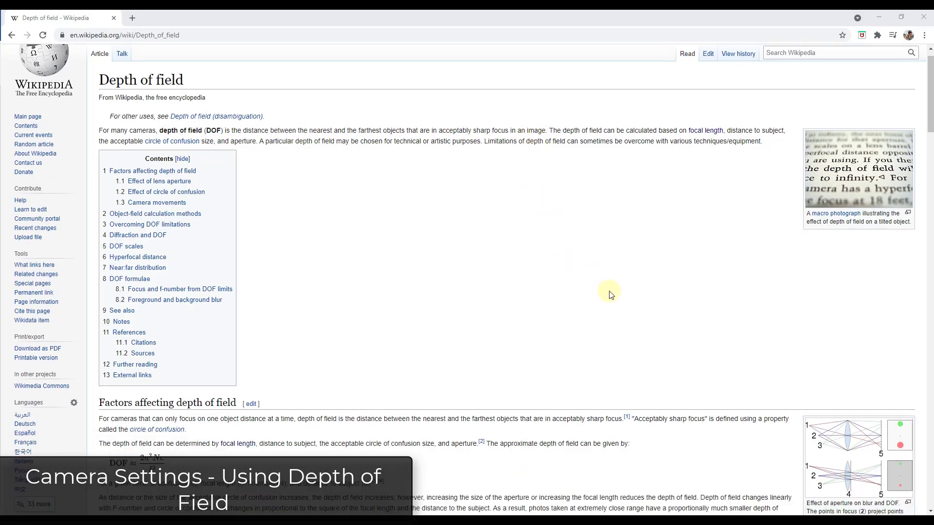
scroll(608, 276, "down", 4)
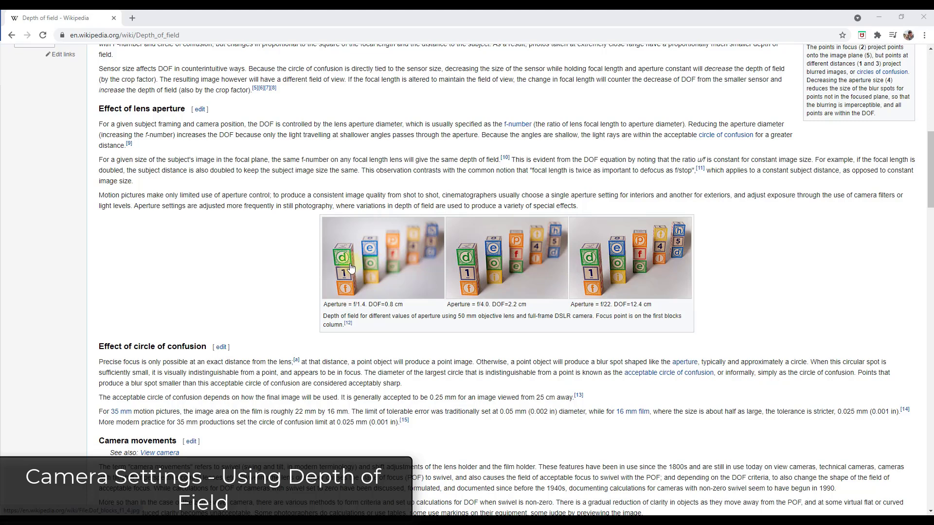
left_click(878, 18)
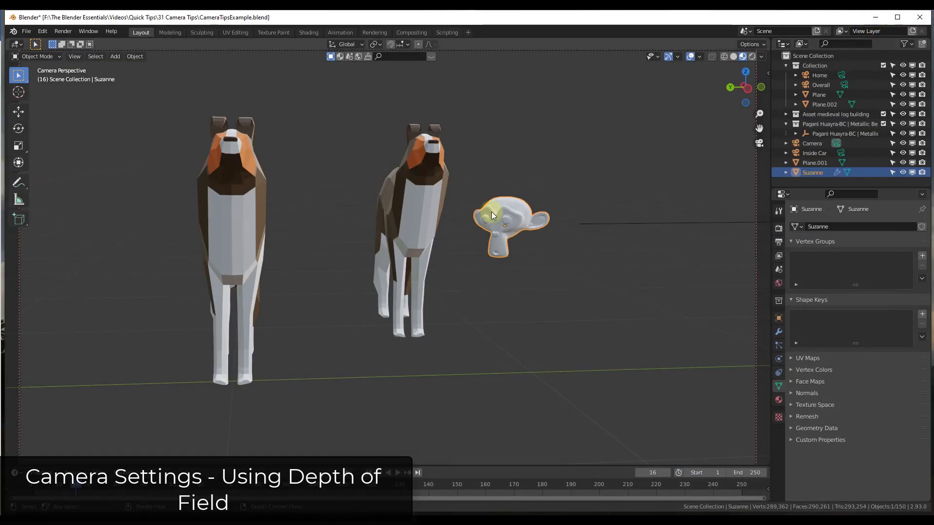
Select the active camera from outside its view, return to the camera view and enable its depth of field.
left_click(757, 160)
left_click(759, 144)
scroll(396, 311, "down", 5)
middle_click_drag(396, 311, 414, 328)
key("KP_0")
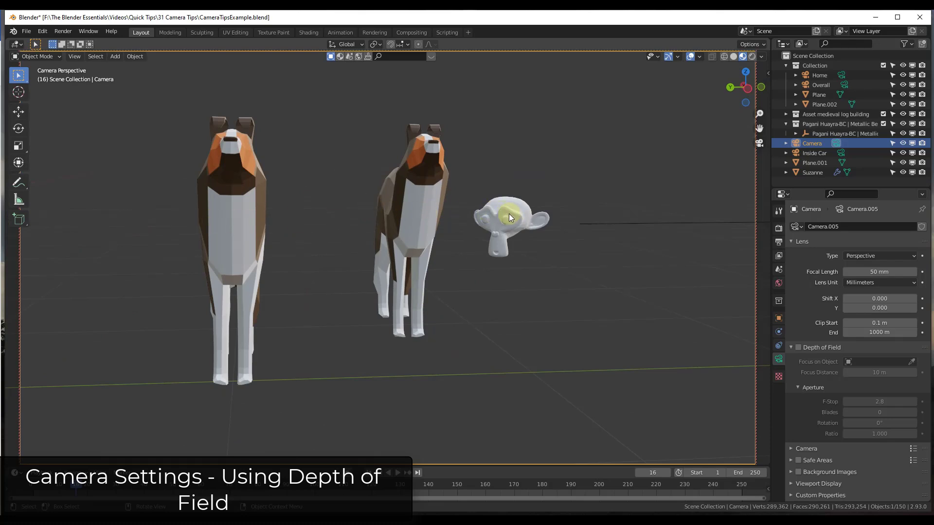
left_click(797, 347)
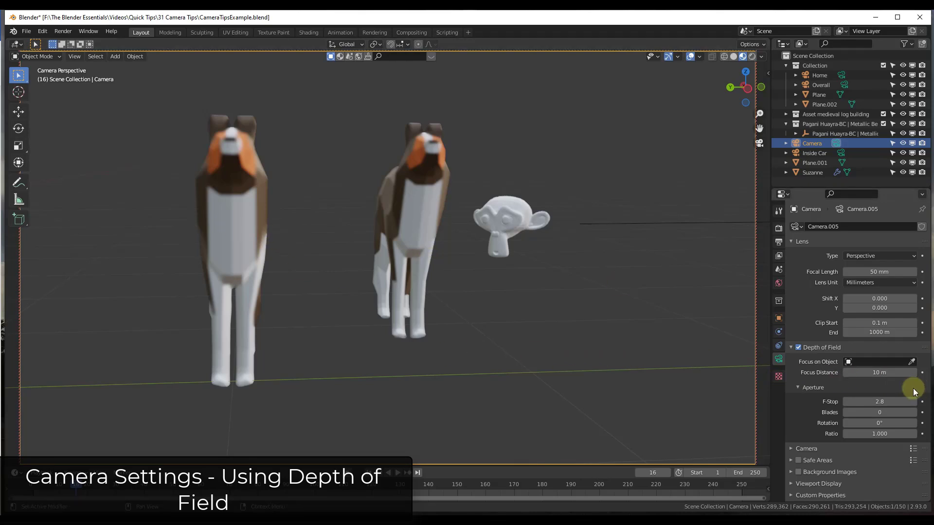
Focus the camera on the front dog with an F-Stop of 1.5 and reframe closer to the dogs and monkey.
left_click(911, 362)
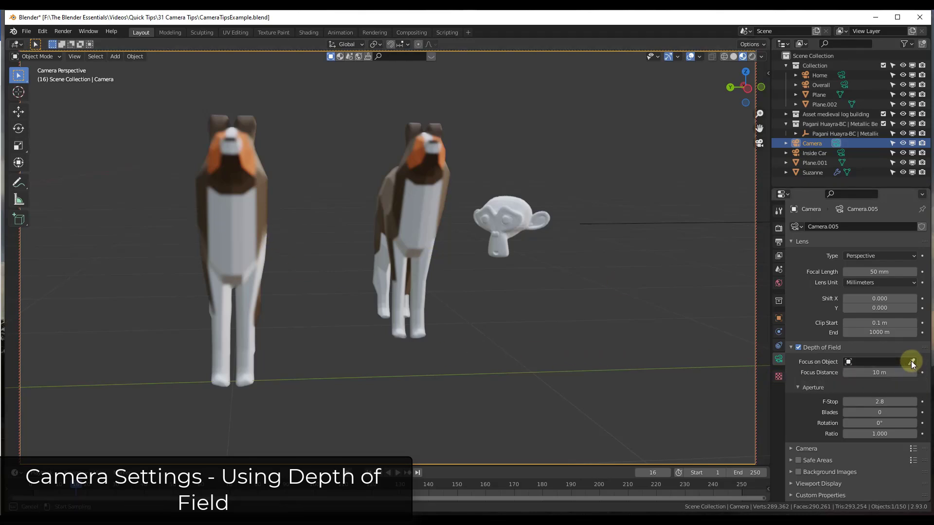
left_click(230, 213)
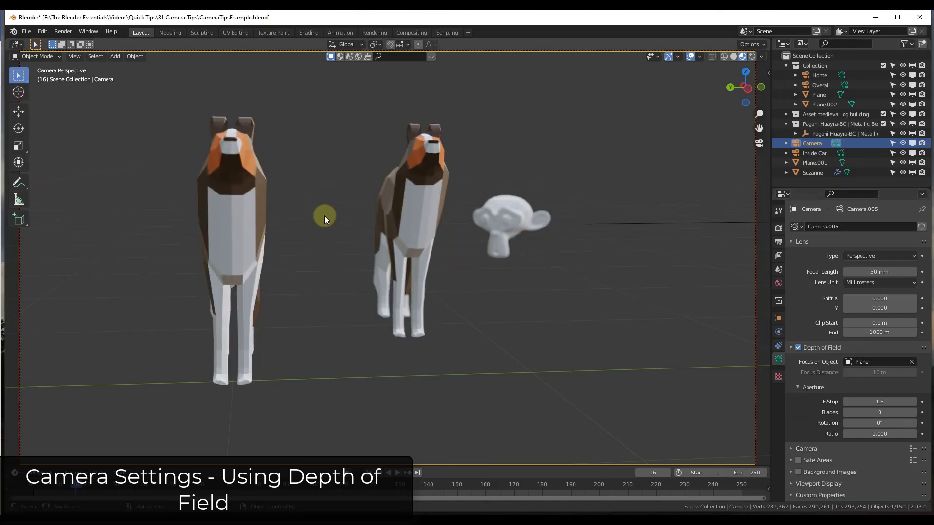
middle_click_drag(324, 217, 325, 249)
scroll(317, 239, "up", 3)
scroll(324, 248, "down", 3)
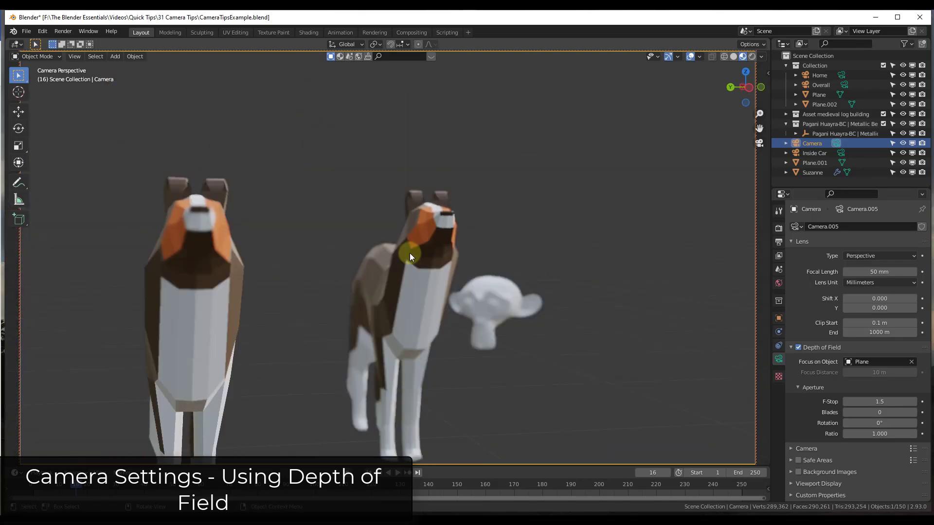
middle_click_drag(309, 339, 308, 340)
Lower the camera's F-Stop to 0.4 and check the blur from farther and nearer distances.
left_click(846, 402)
left_click(845, 401)
left_click(846, 401)
left_click(846, 402)
left_click(846, 401)
left_click(845, 402)
left_click(846, 402)
left_click(846, 401)
left_click(845, 401)
left_click(845, 401)
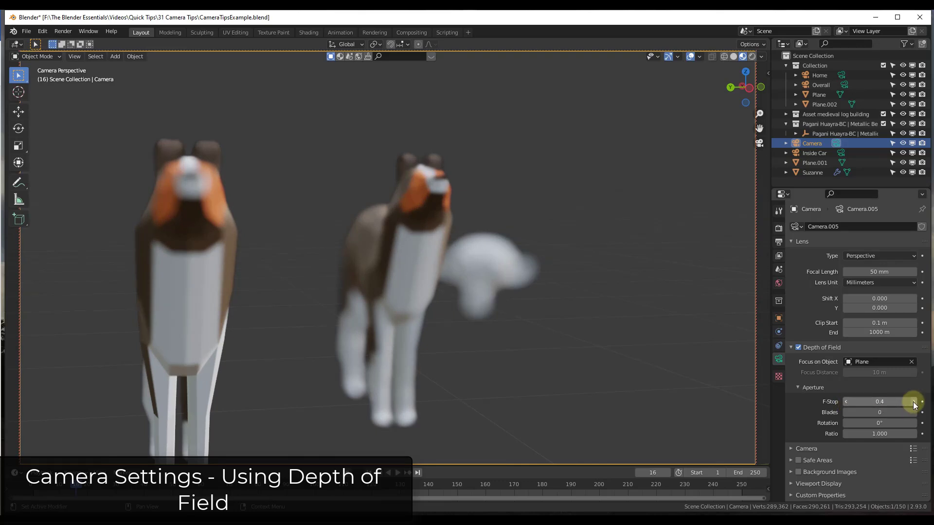
scroll(299, 267, "down", 2)
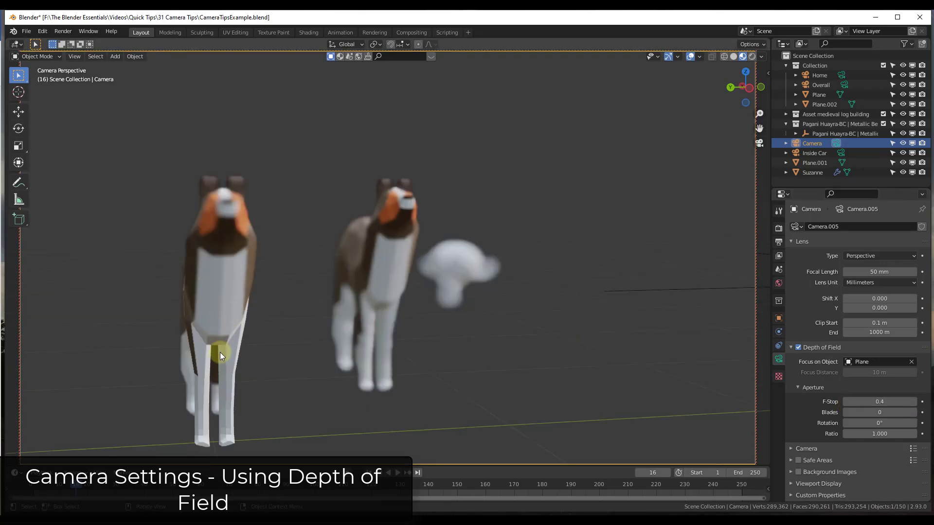
scroll(220, 352, "up", 2)
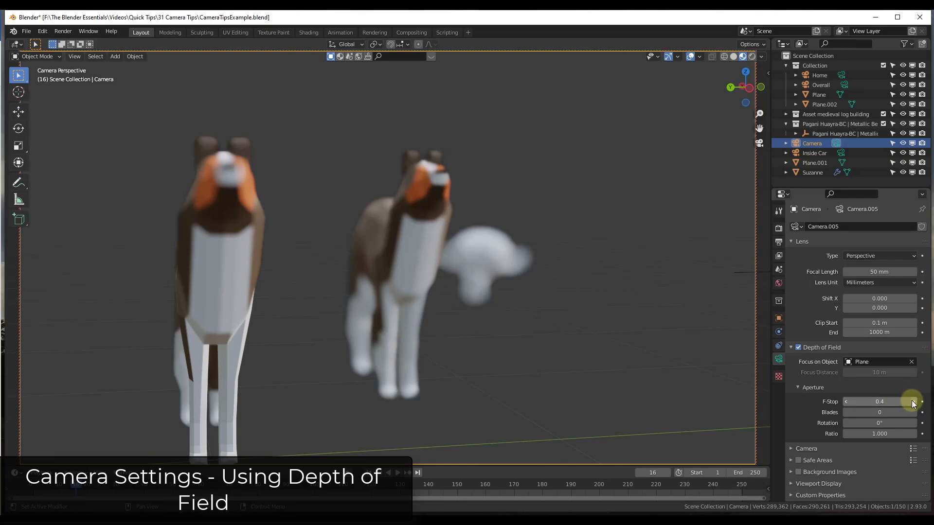
Raise the camera's F-Stop to 3.9.
left_click(912, 403)
left_click(913, 403)
left_click(913, 403)
left_click(913, 403)
left_click(913, 403)
left_click(913, 404)
left_click(913, 403)
left_click(913, 404)
left_click(913, 403)
left_click_drag(879, 404, 896, 402)
Clear the camera's focus object, try a 7 m focus distance with an F-Stop of 1.1, and bring the distance to 2.2 m.
left_click(911, 361)
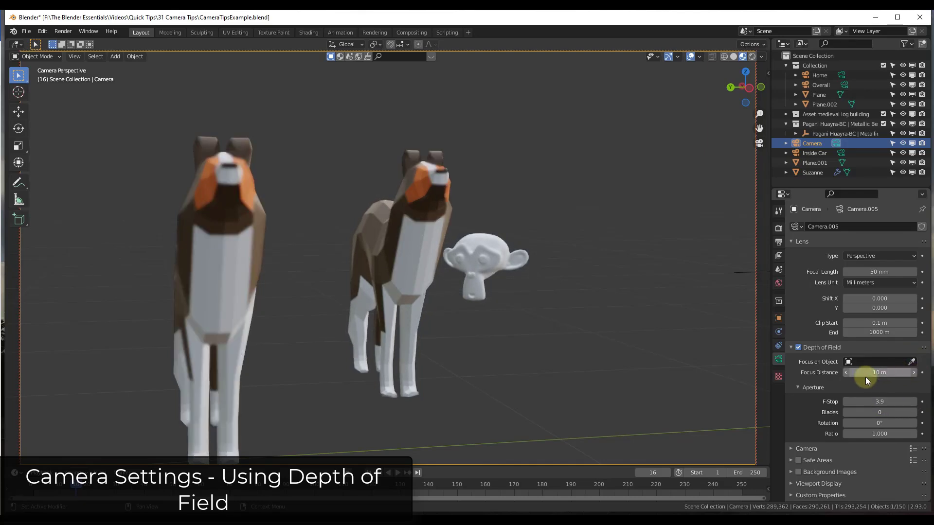
left_click_drag(890, 372, 741, 381)
left_click_drag(892, 401, 881, 402)
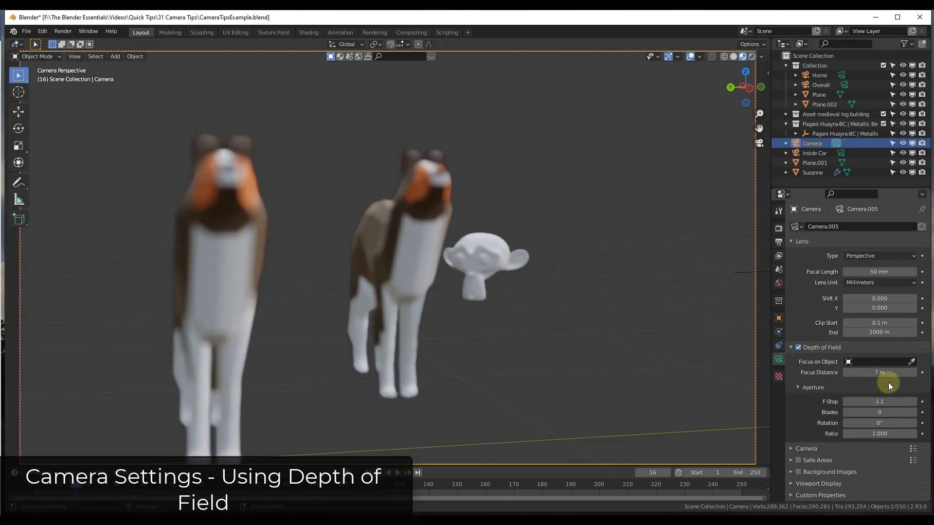
left_click_drag(883, 377, 662, 388)
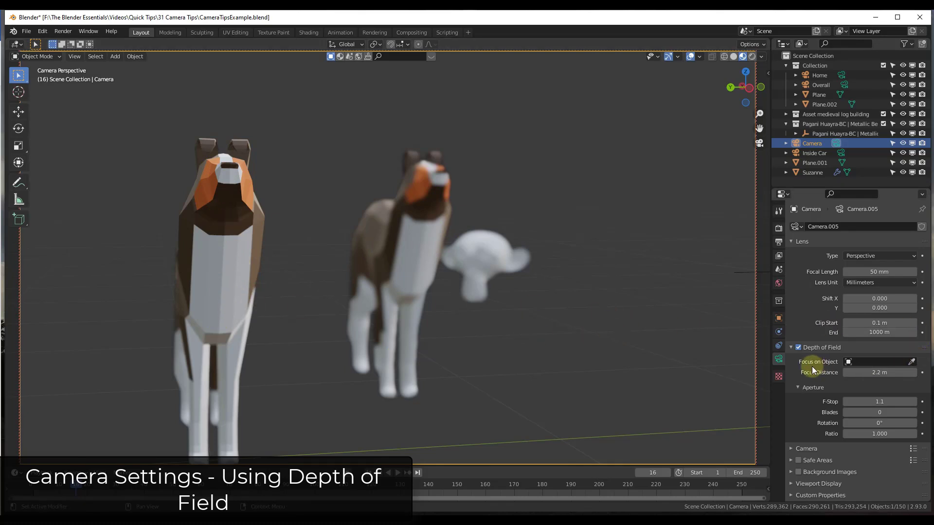
Set the Suzanne monkey head as the camera's focus object.
left_click(912, 364)
left_click(494, 260)
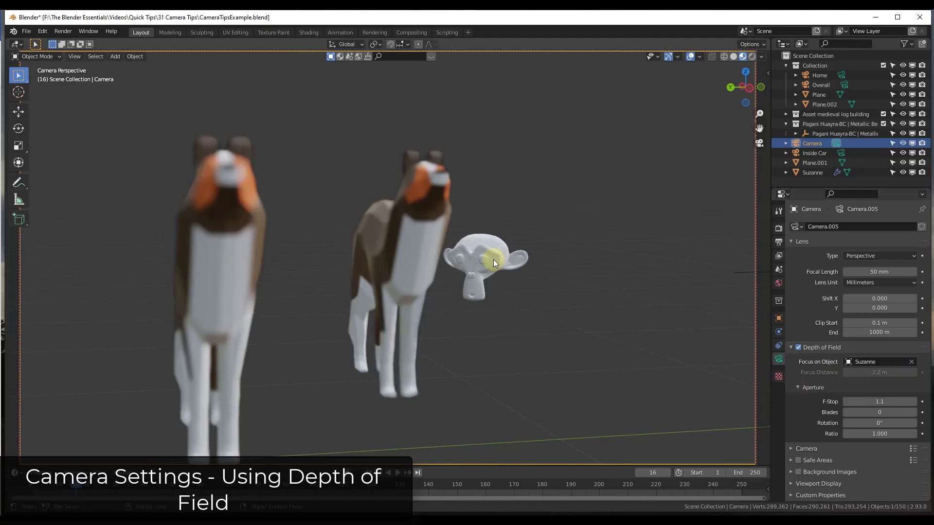